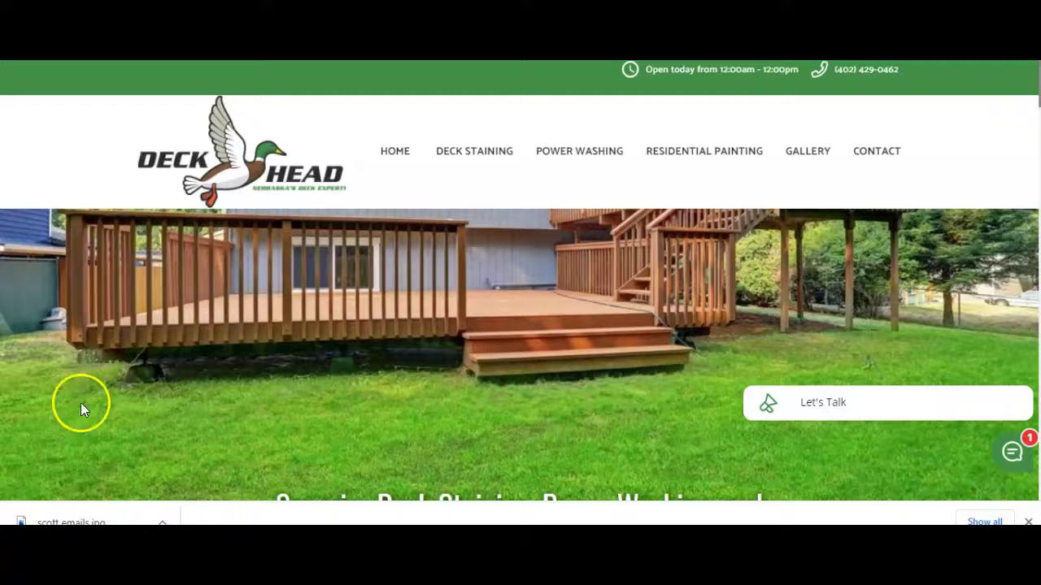
# Review the Google results for "deck staining omaha" and "painters omaha", covering the ads, map listings and organic results.
pyautogui.hotkey('alt', 'Left')
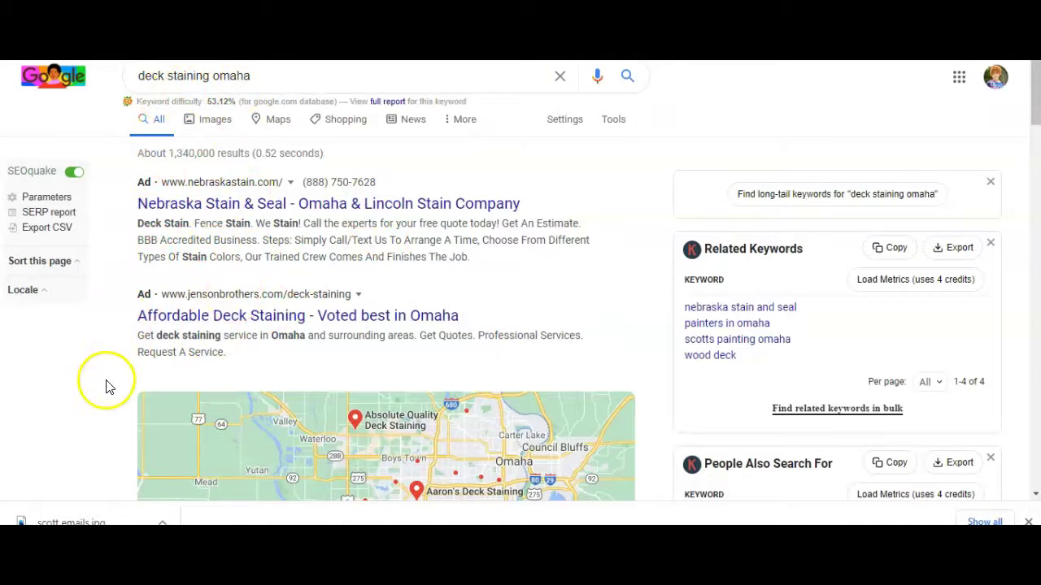
pyautogui.scroll(-5, 105, 379)
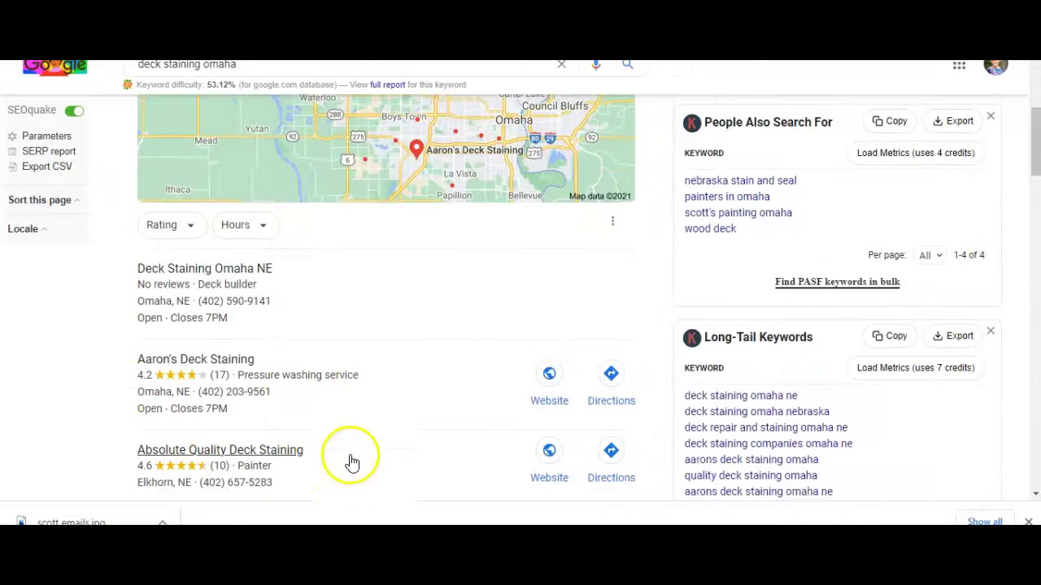
pyautogui.scroll(-5, 369, 435)
pyautogui.scroll(-2, 369, 434)
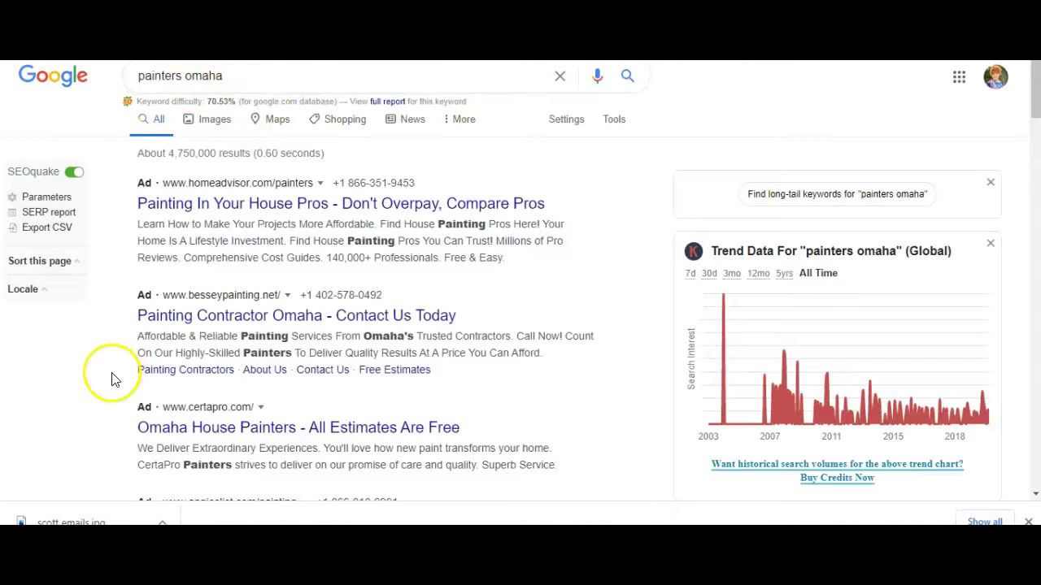
pyautogui.scroll(-8, 91, 409)
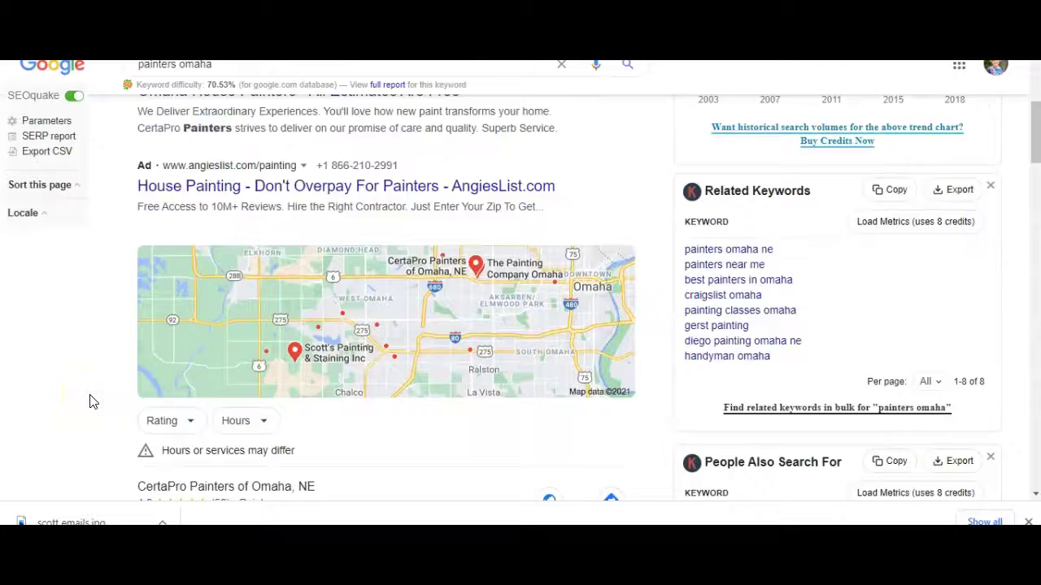
pyautogui.scroll(-5, 91, 397)
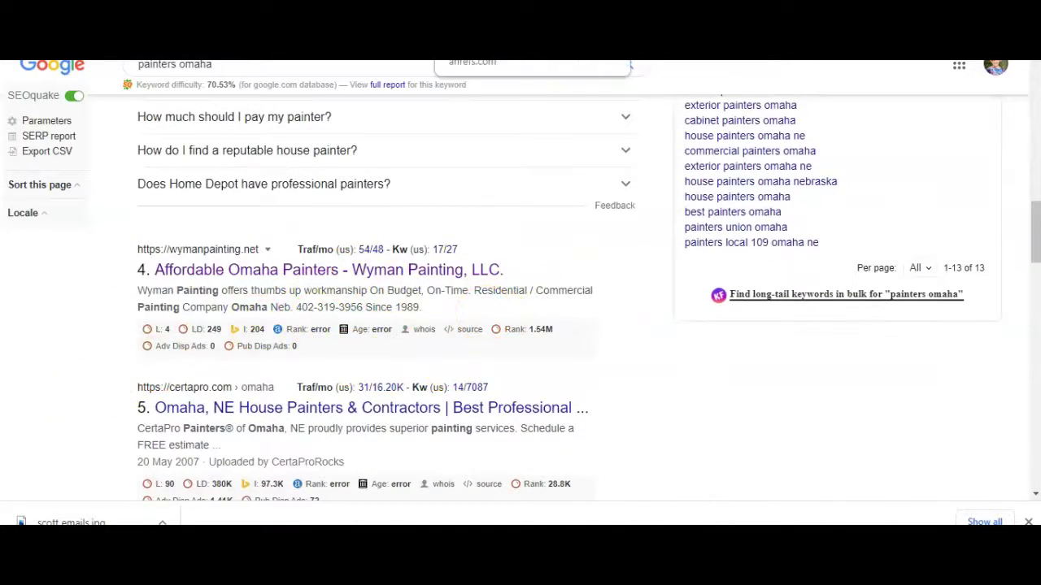
pyautogui.click(487, 54)
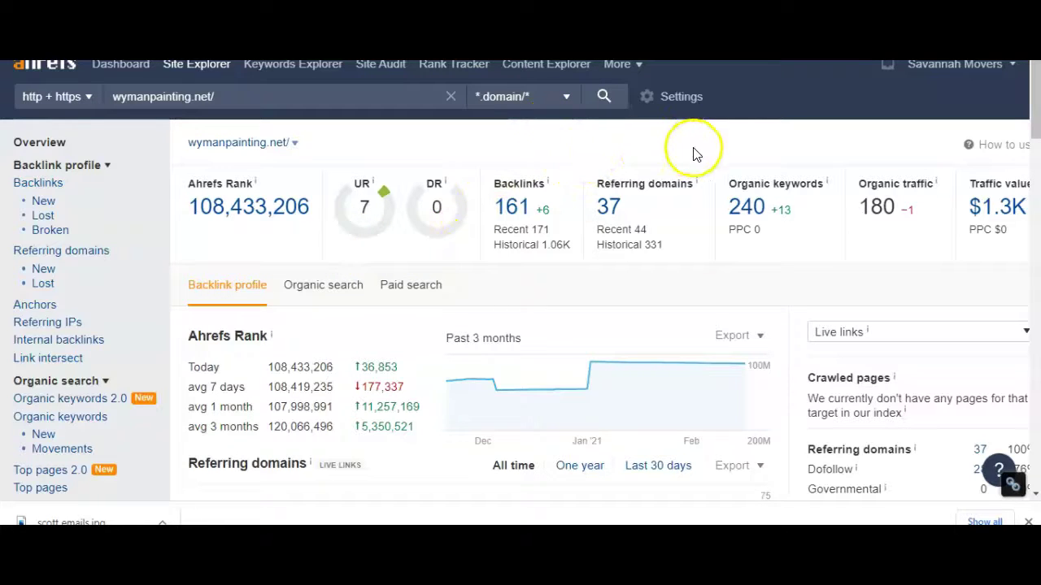
pyautogui.click(748, 209)
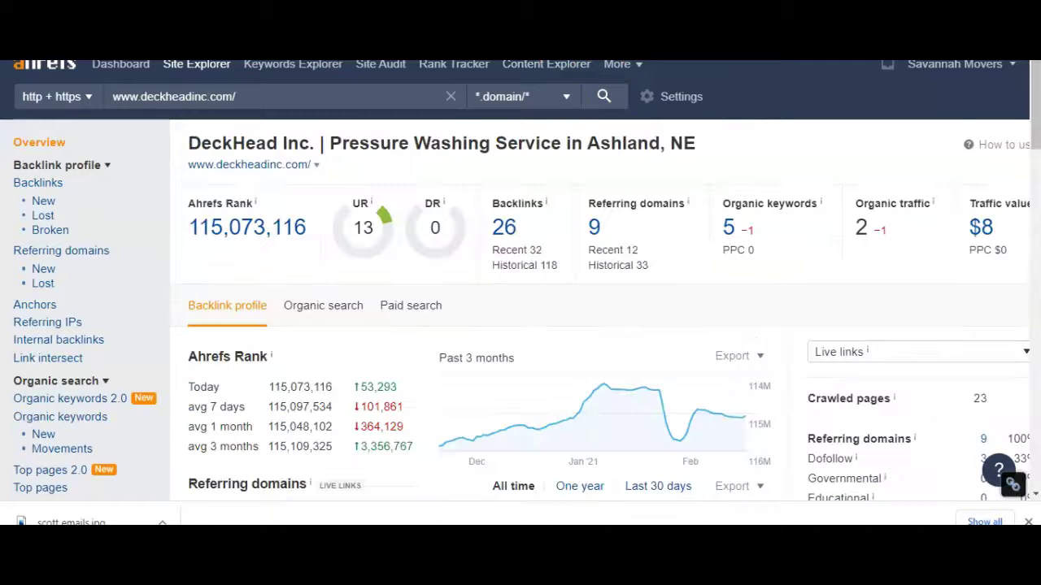
pyautogui.click(728, 226)
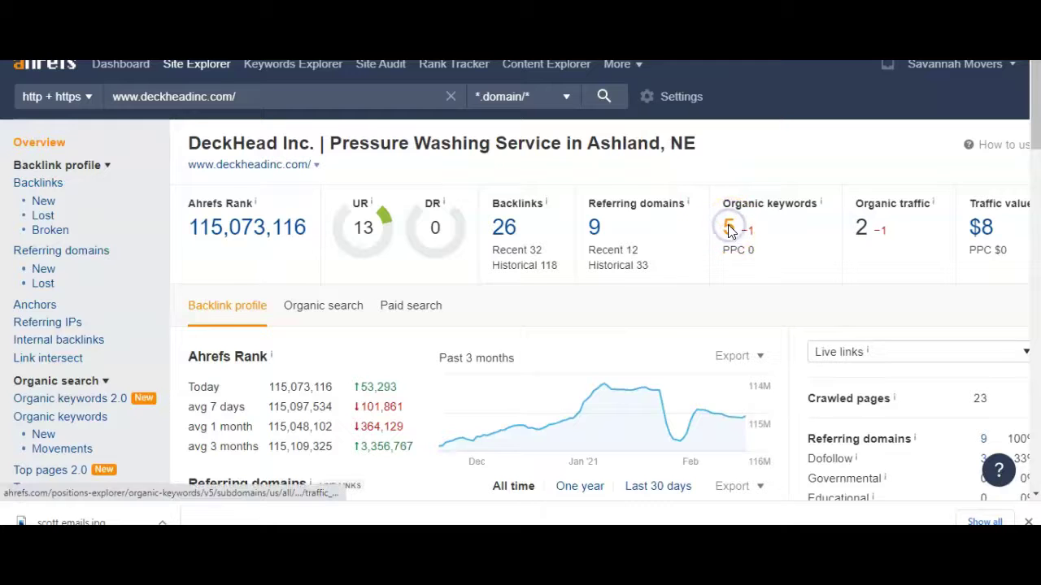
pyautogui.scroll(-3, 616, 235)
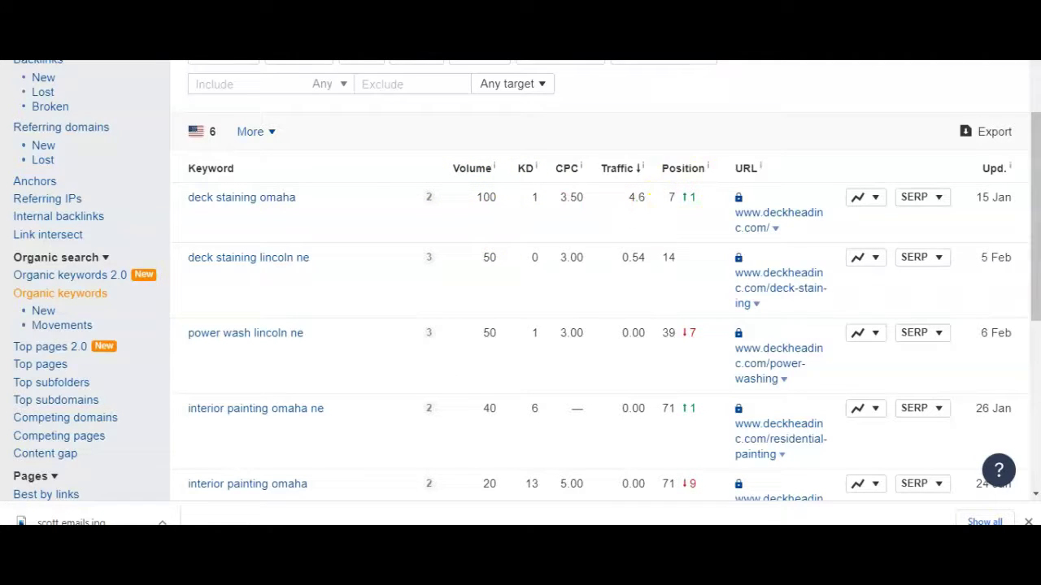
# Return to the Google results for "deck staining omaha" and look through the organic listings for DeckHead Inc.'s ranking.
pyautogui.hotkey('ctrl', 'Tab')
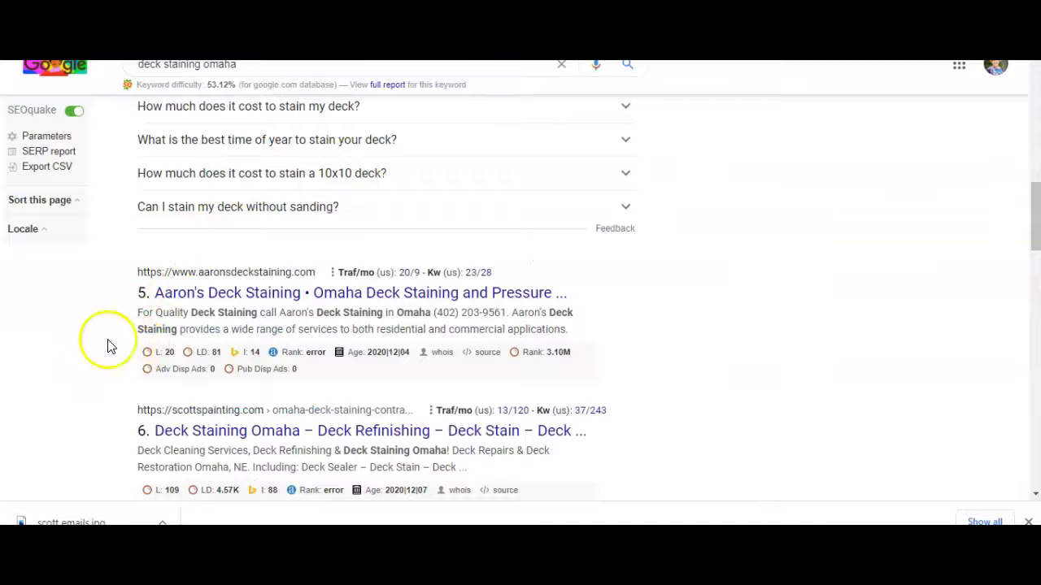
pyautogui.scroll(-4, 80, 323)
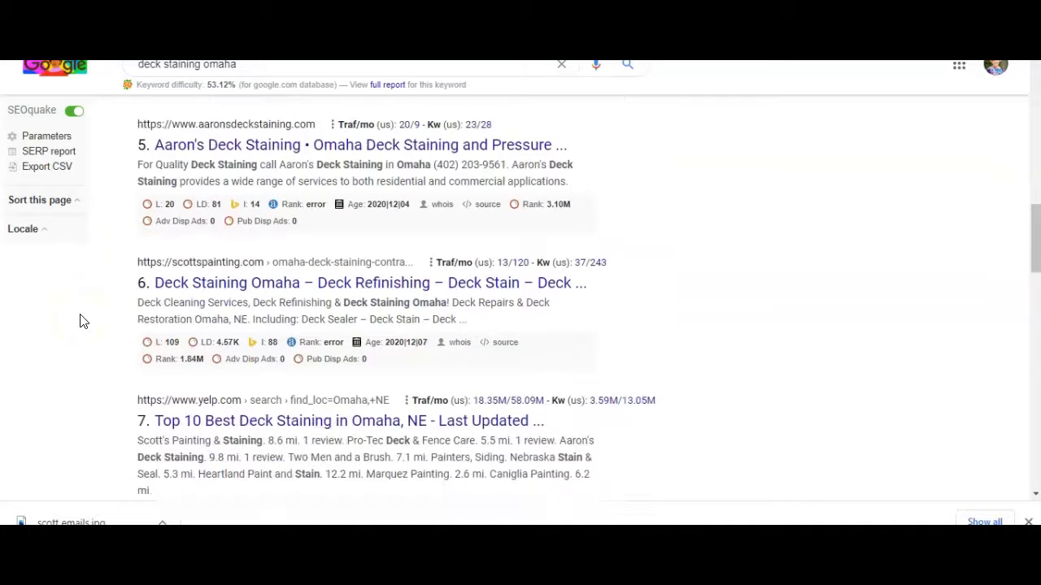
pyautogui.scroll(-2, 80, 322)
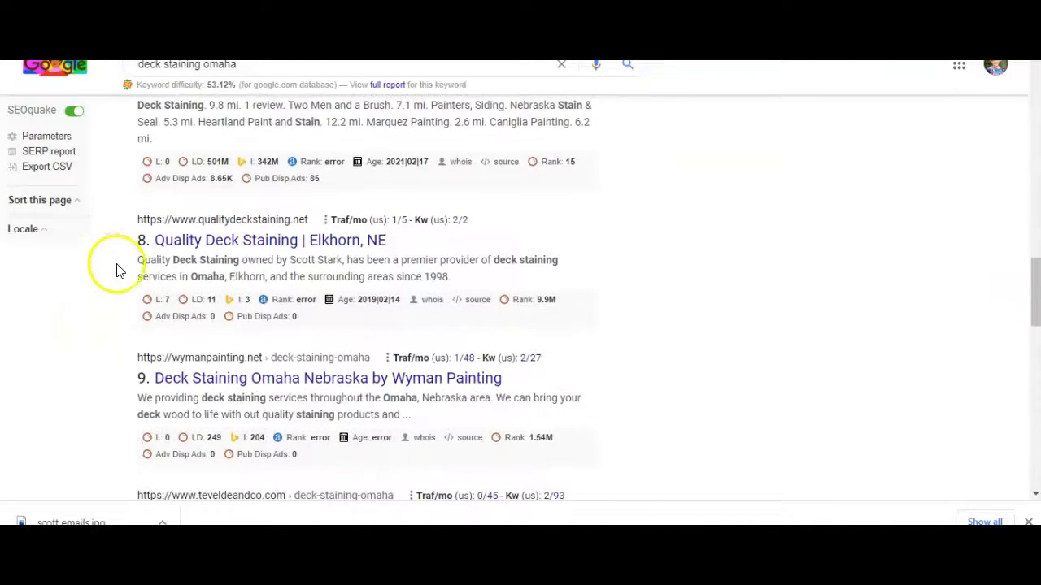
pyautogui.scroll(-3, 79, 395)
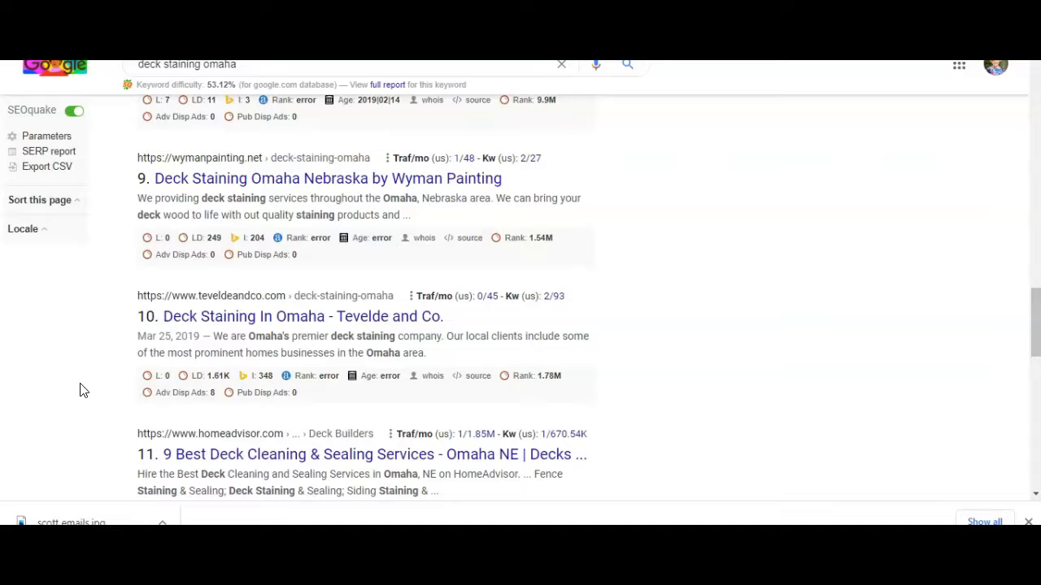
pyautogui.scroll(-2, 81, 389)
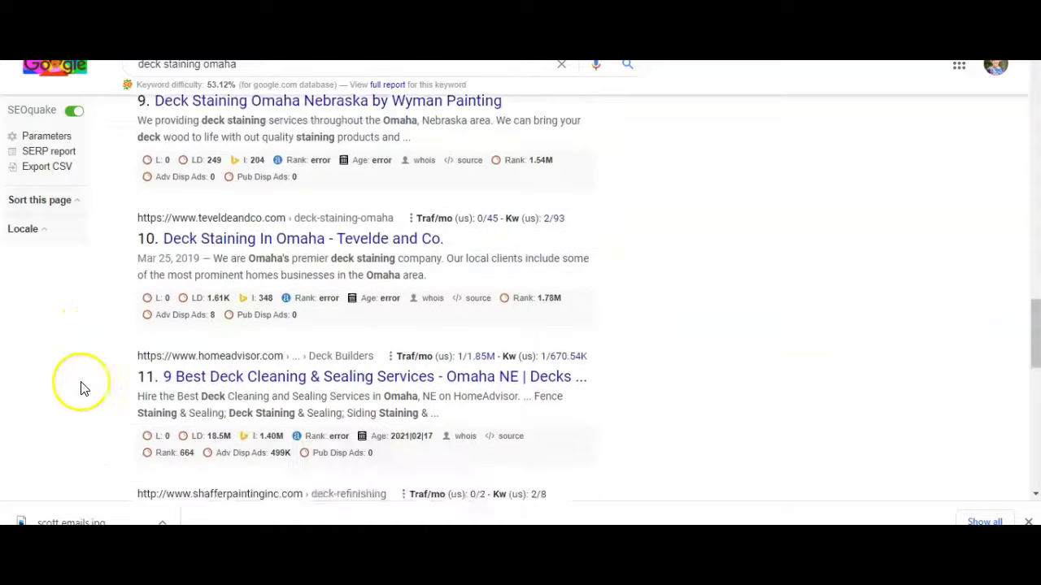
pyautogui.scroll(-2, 82, 387)
pyautogui.scroll(-1, 92, 407)
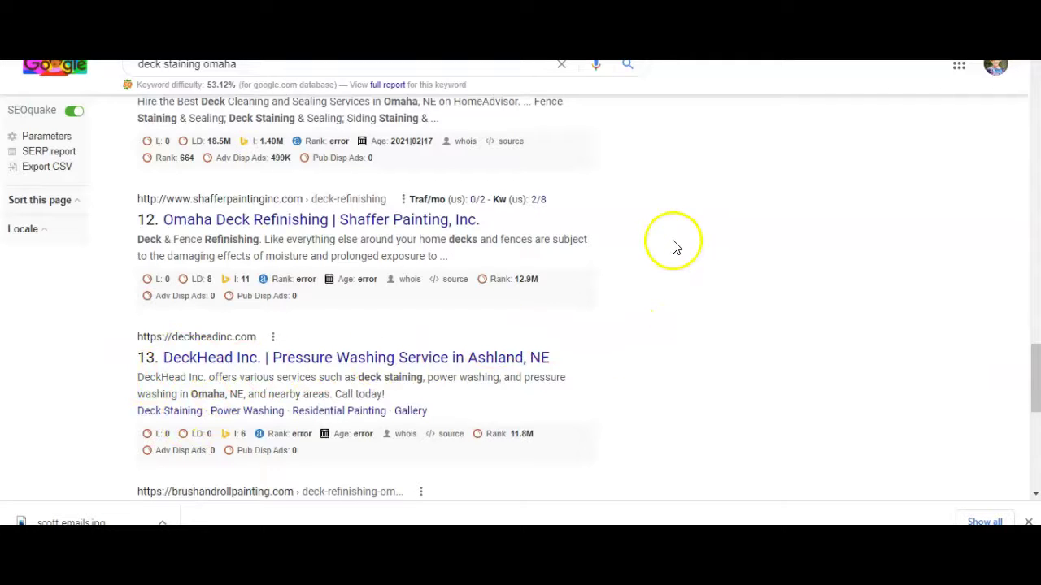
pyautogui.scroll(8, 693, 226)
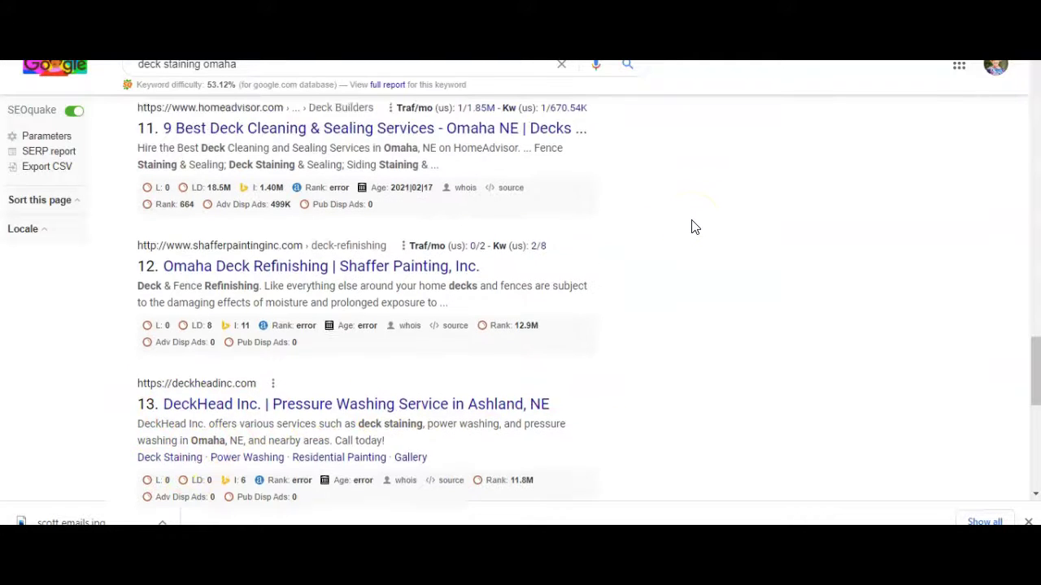
pyautogui.scroll(5, 694, 226)
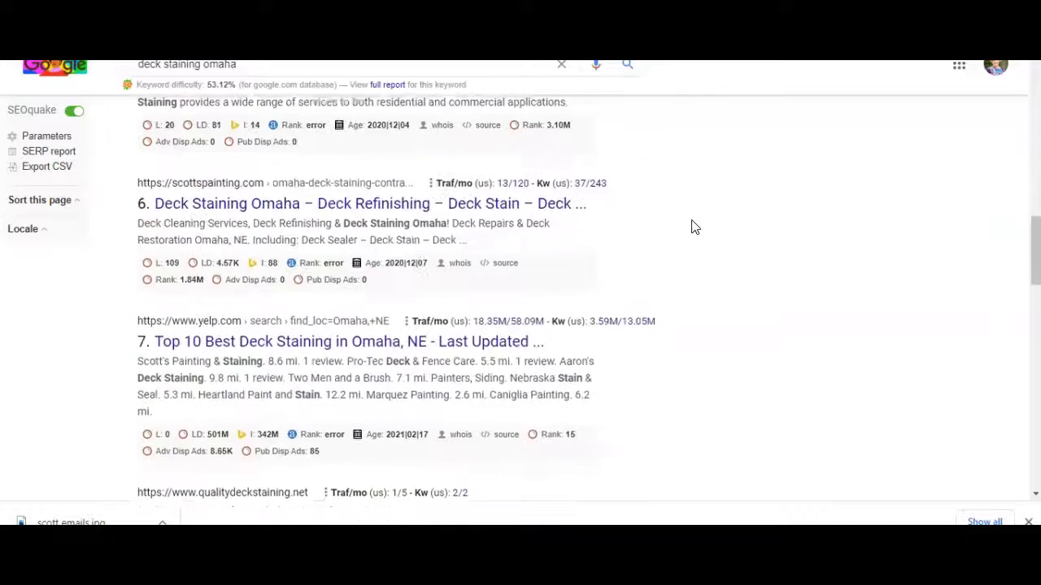
pyautogui.scroll(5, 691, 177)
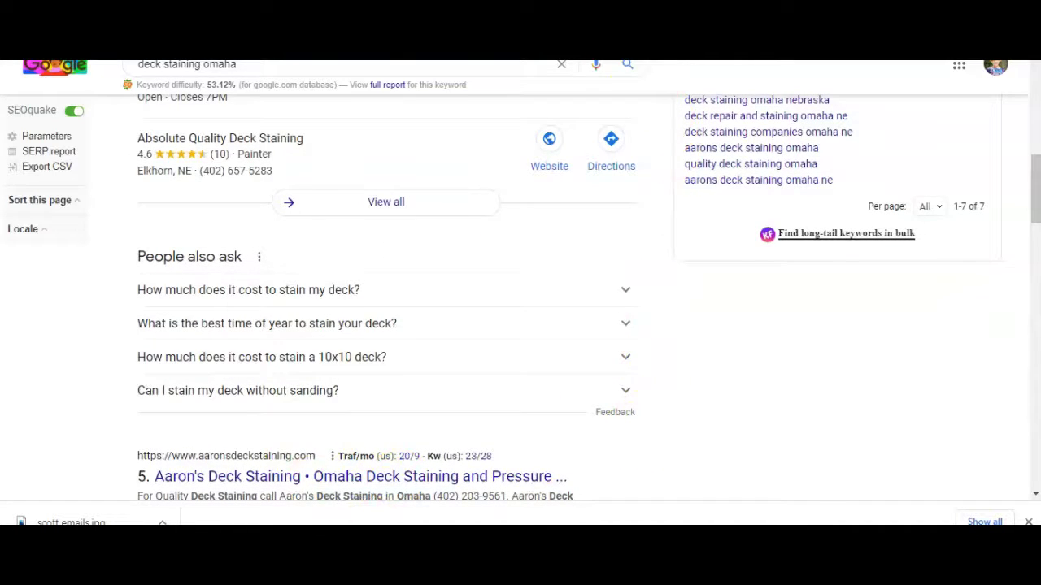
pyautogui.hotkey('ctrl', 'Tab')
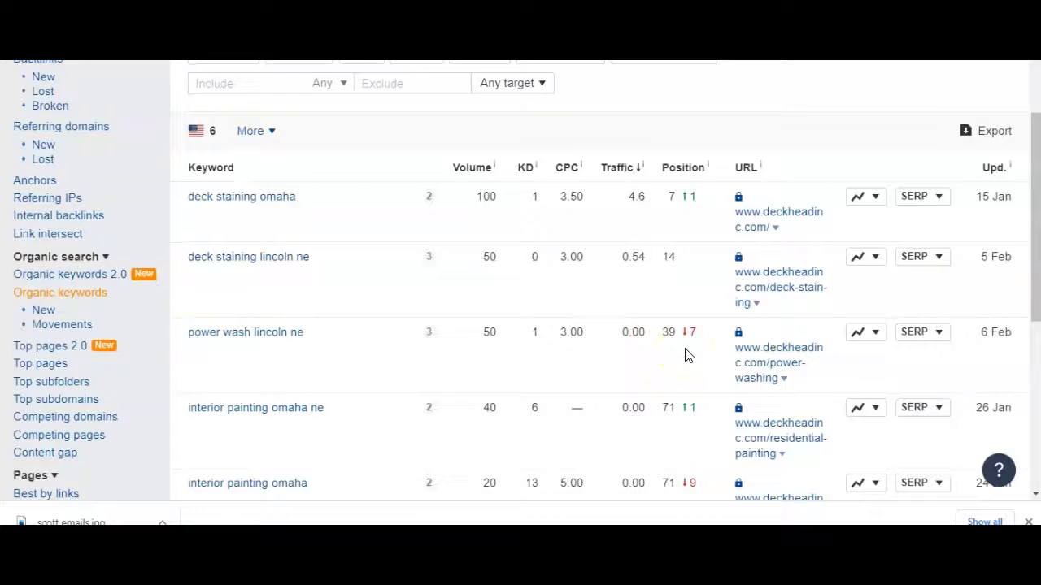
pyautogui.scroll(-3, 685, 353)
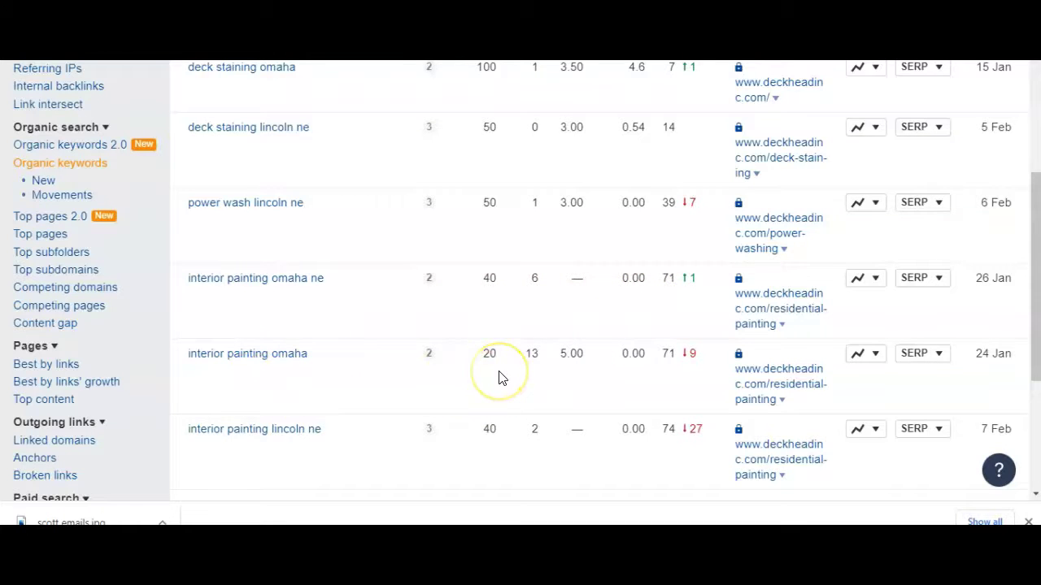
pyautogui.scroll(2, 500, 377)
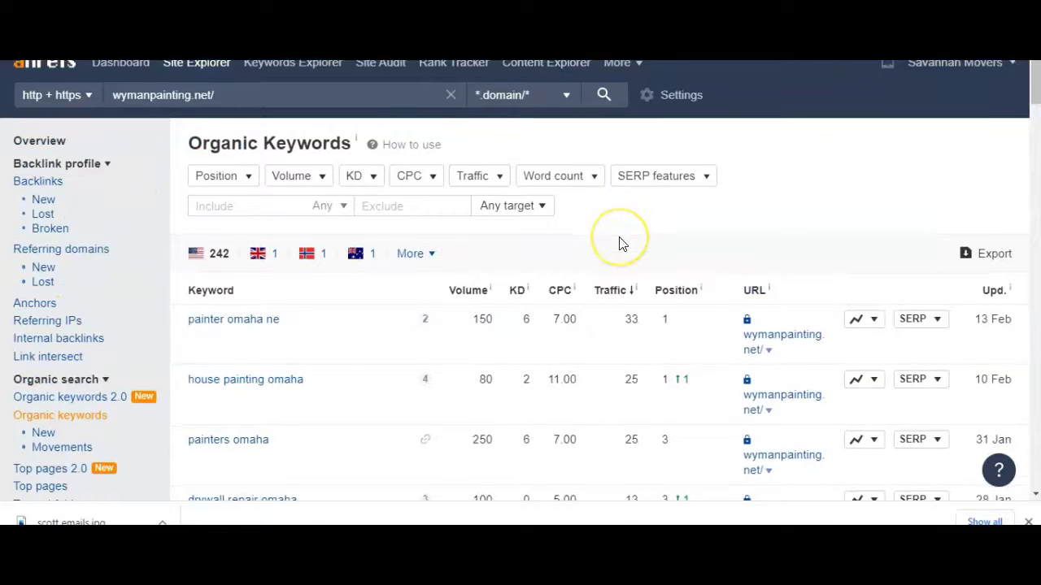
# Examine the organic keywords of wymanpainting.net in Ahrefs, comparing the volume, traffic and position of its painting and deck staining terms.
pyautogui.scroll(-1, 620, 241)
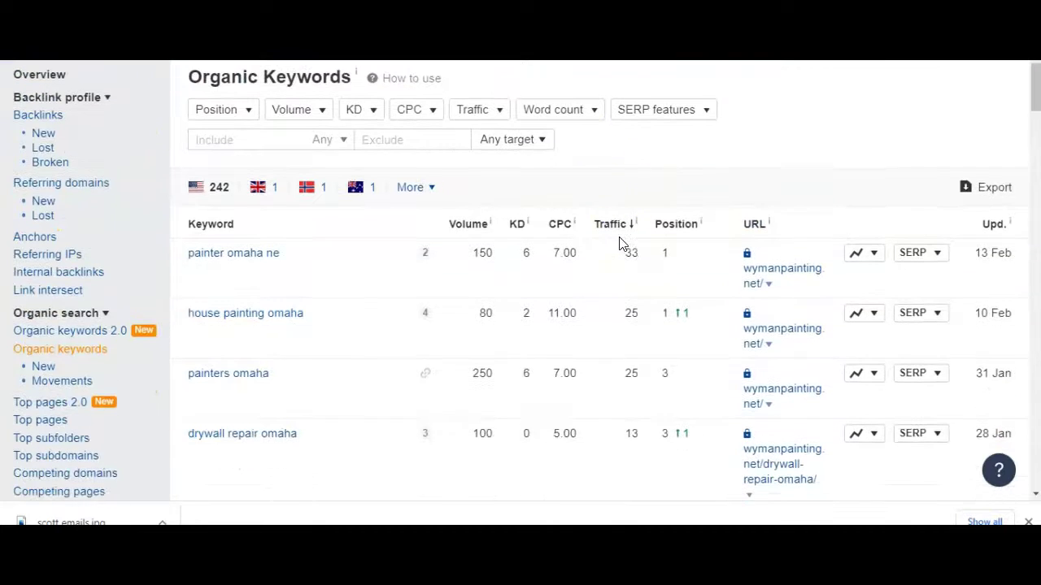
pyautogui.scroll(-1, 620, 242)
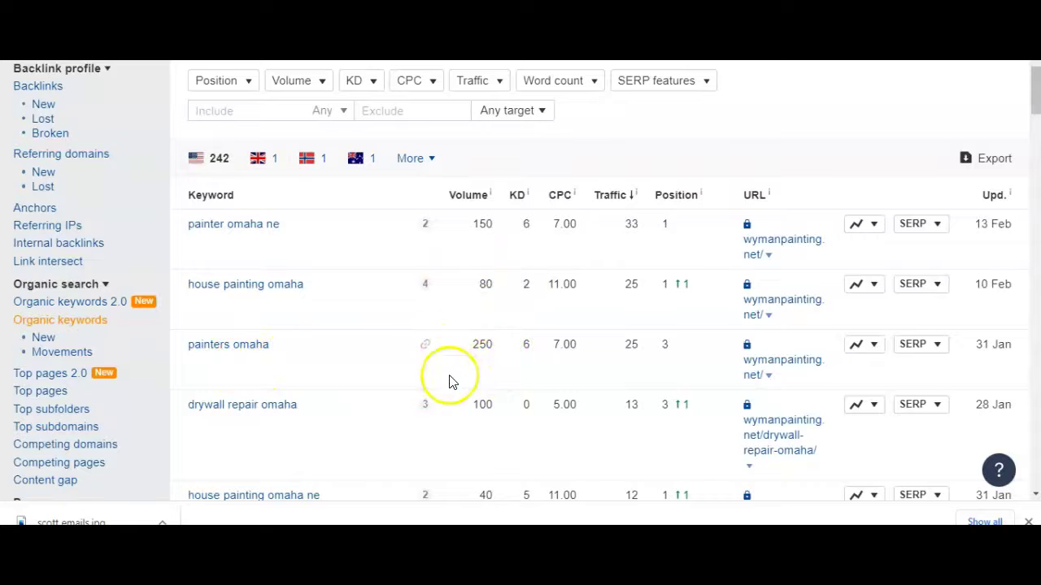
pyautogui.scroll(-1, 488, 383)
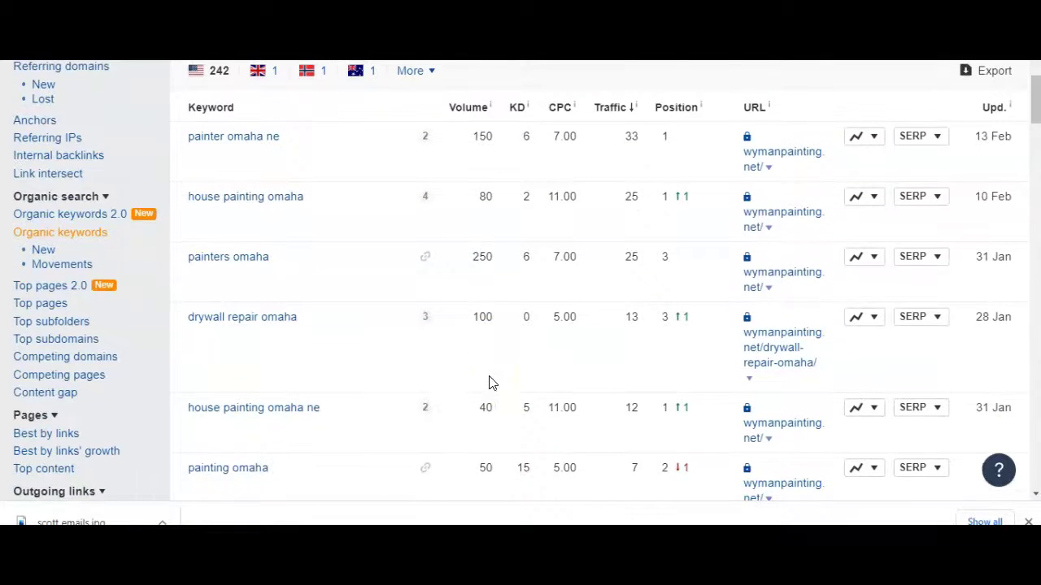
pyautogui.scroll(-1, 455, 370)
pyautogui.scroll(-3, 455, 370)
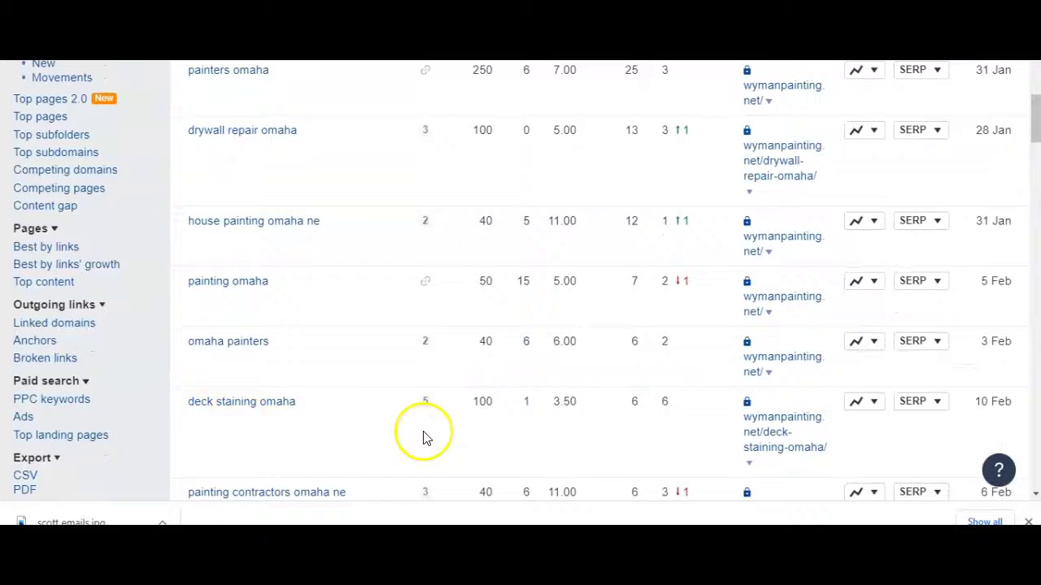
pyautogui.scroll(-2, 425, 434)
pyautogui.scroll(-8, 425, 434)
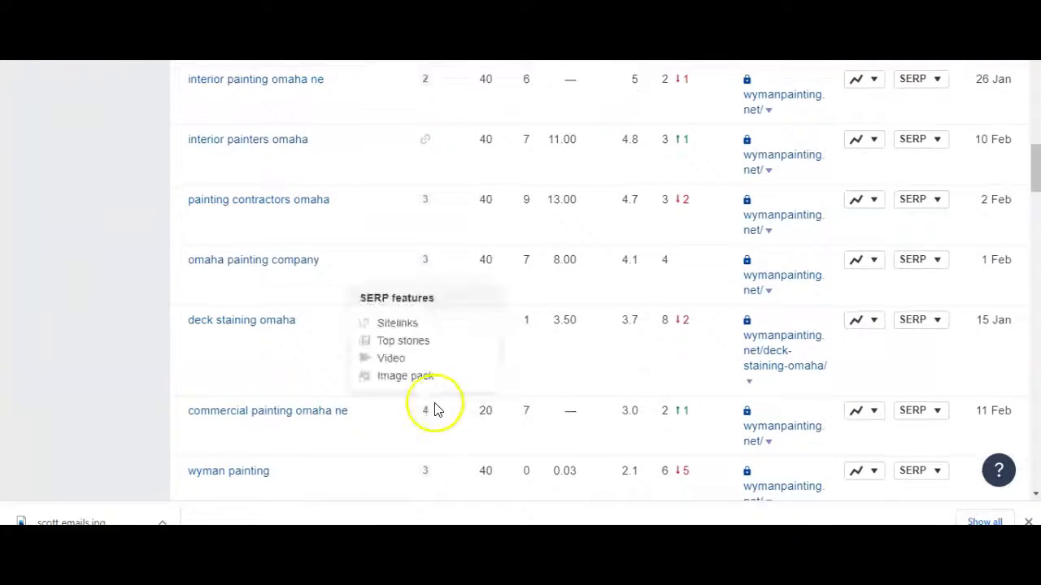
pyautogui.scroll(-5, 431, 388)
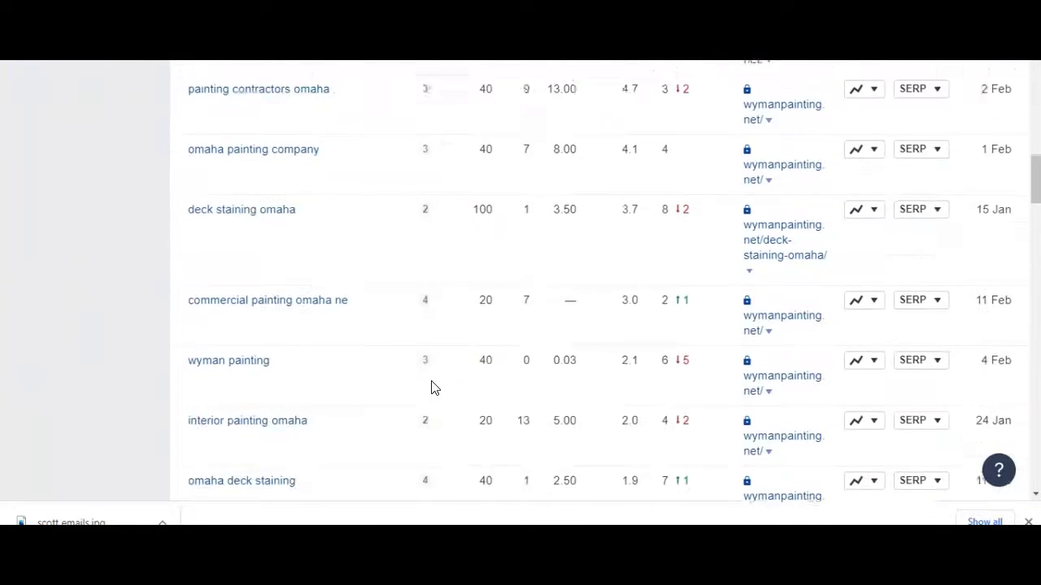
pyautogui.scroll(9, 431, 388)
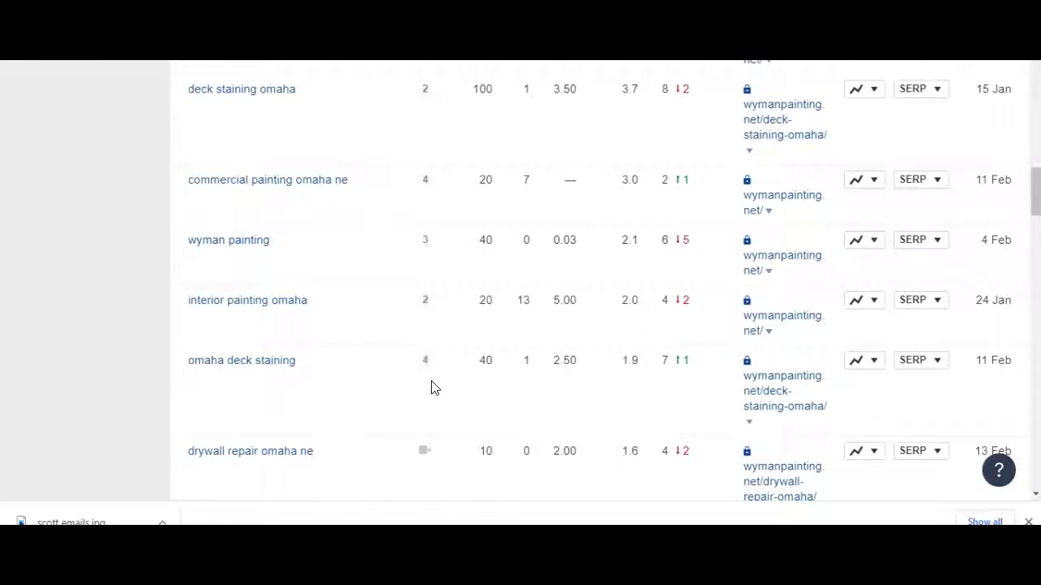
pyautogui.scroll(3, 431, 388)
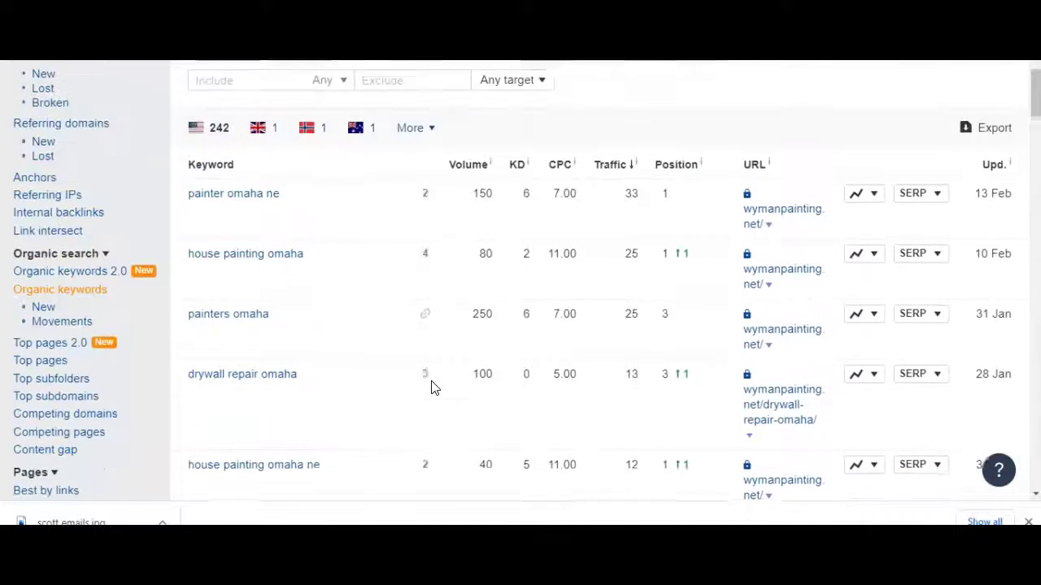
pyautogui.scroll(-1, 429, 388)
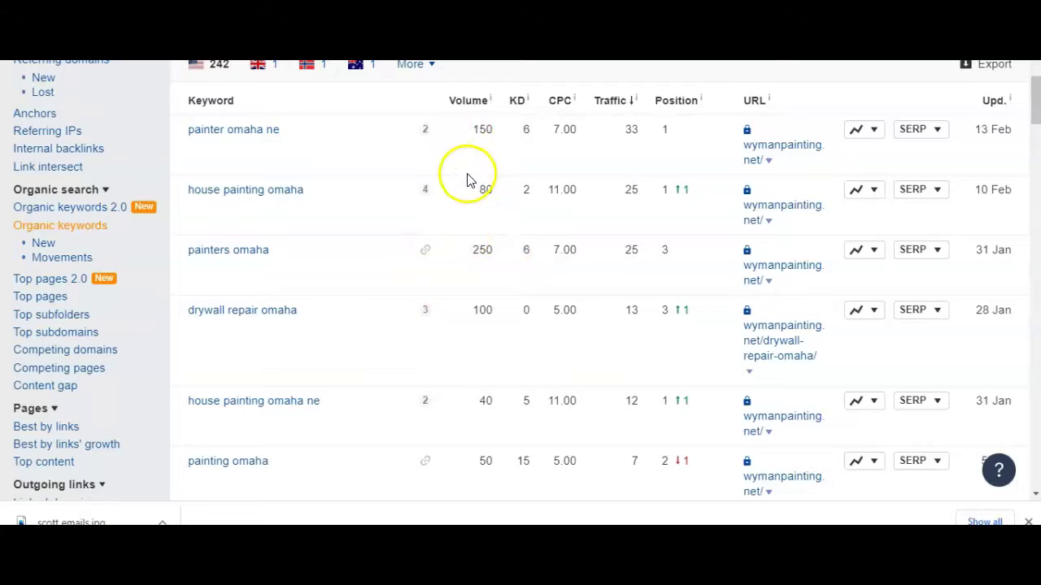
pyautogui.scroll(2, 511, 225)
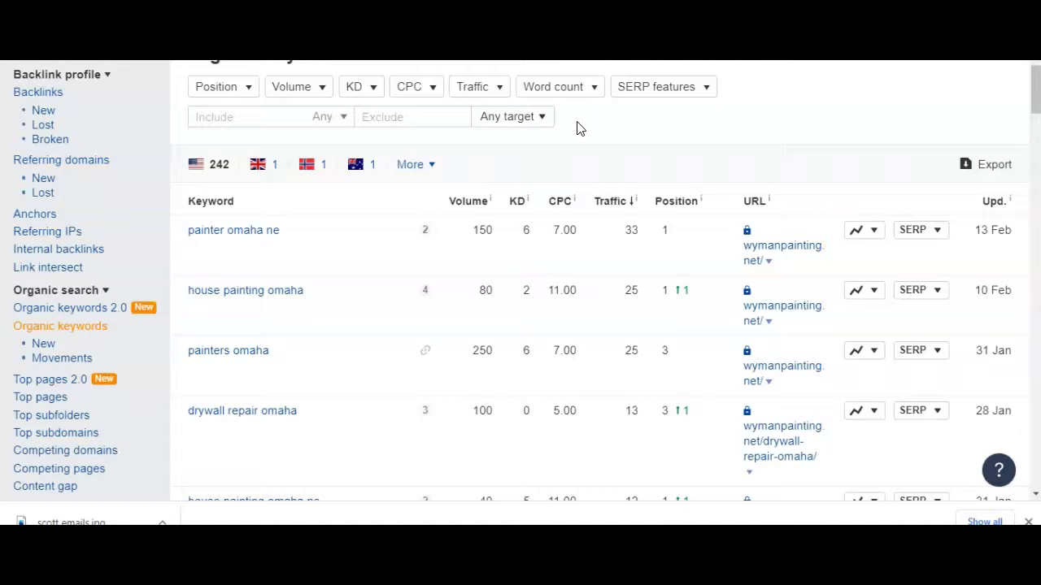
# Switch to the DeckHead website and examine the homepage's headline, accreditation section, project photos and service descriptions.
pyautogui.hotkey('ctrl', 'Tab')
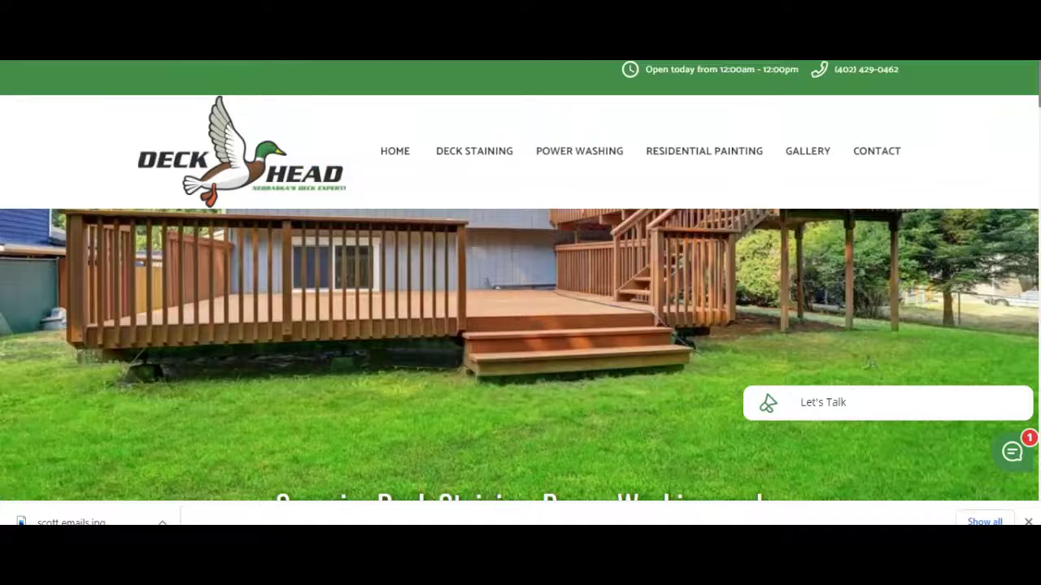
pyautogui.scroll(-3, 620, 340)
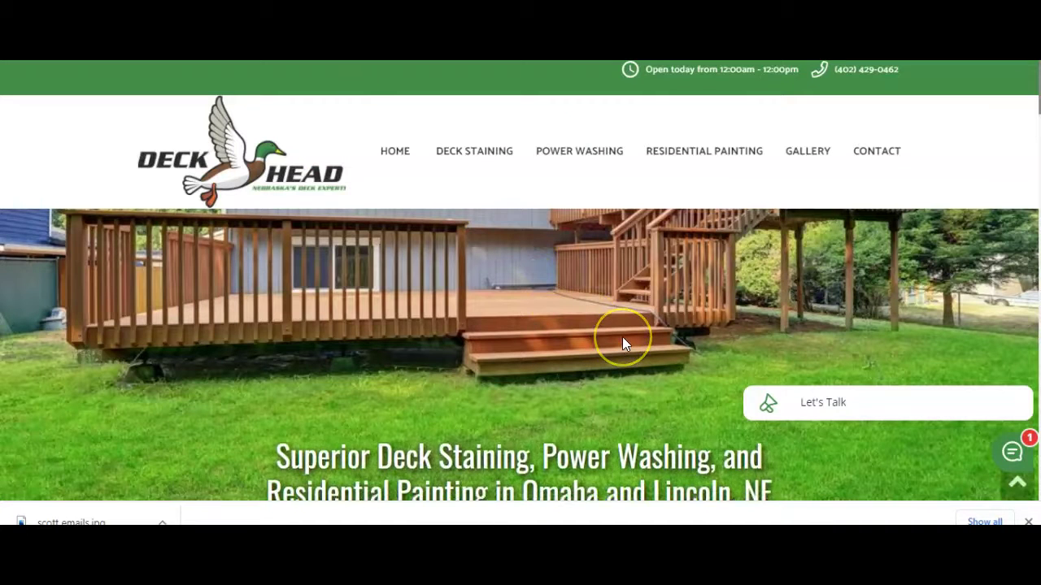
pyautogui.scroll(-8, 622, 340)
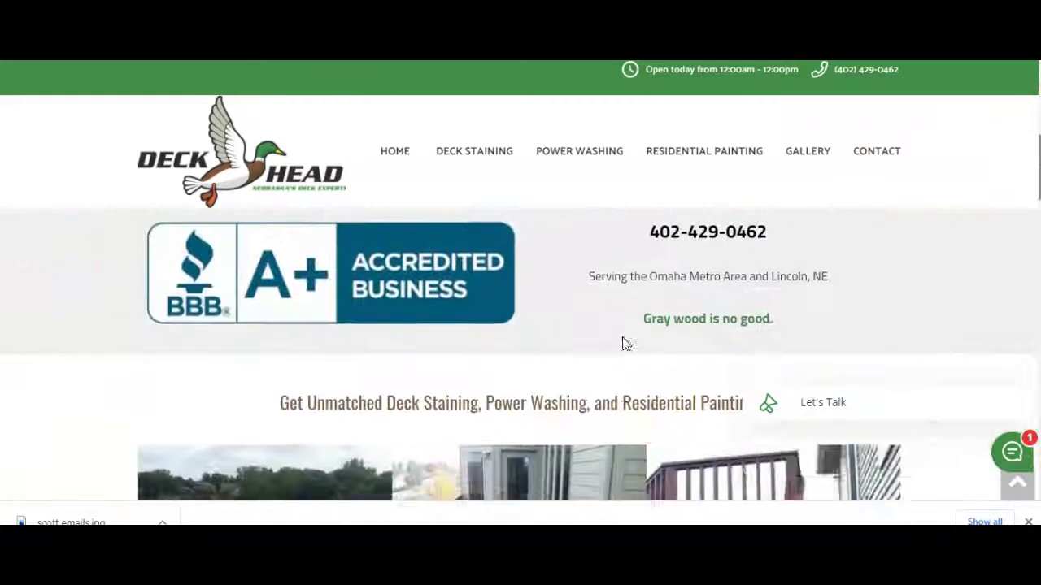
pyautogui.scroll(-6, 623, 336)
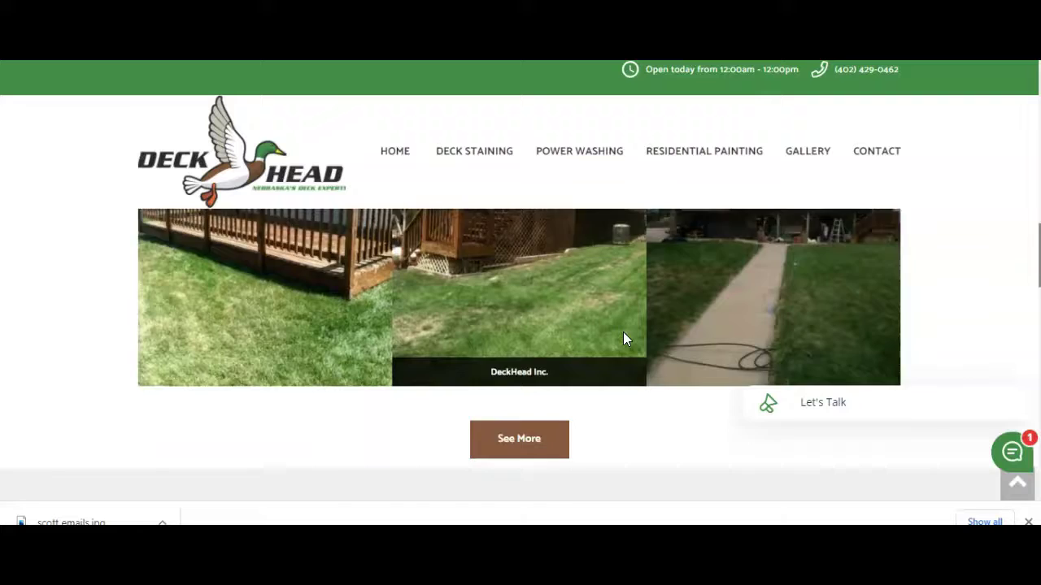
pyautogui.scroll(-3, 625, 334)
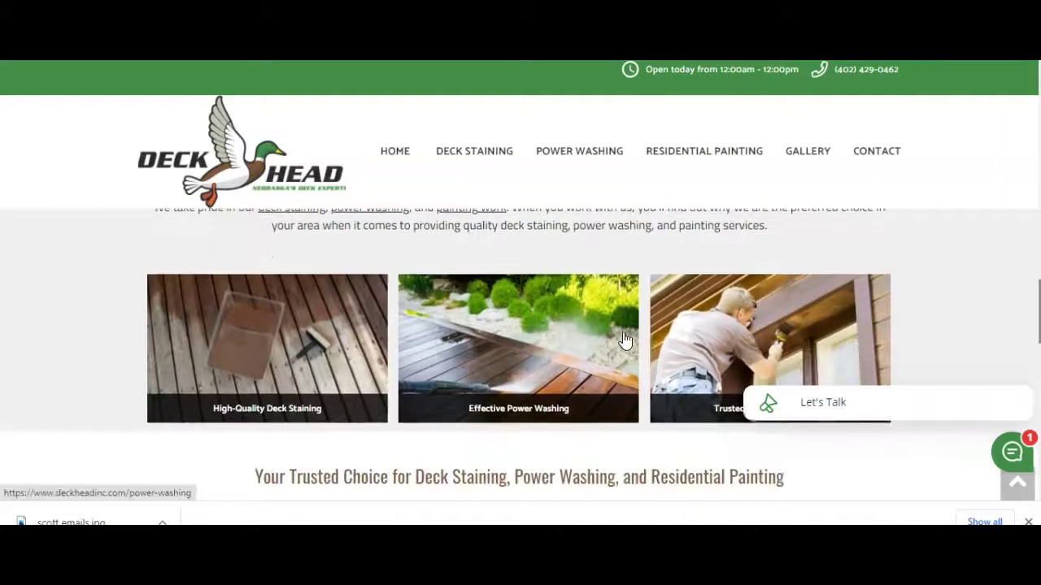
pyautogui.scroll(3, 625, 340)
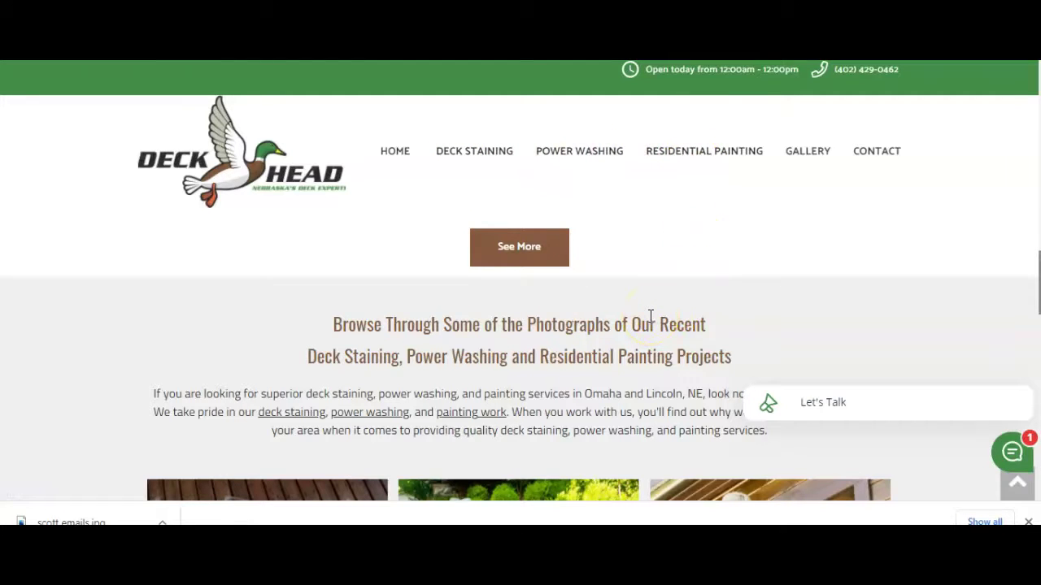
pyautogui.scroll(-1, 514, 315)
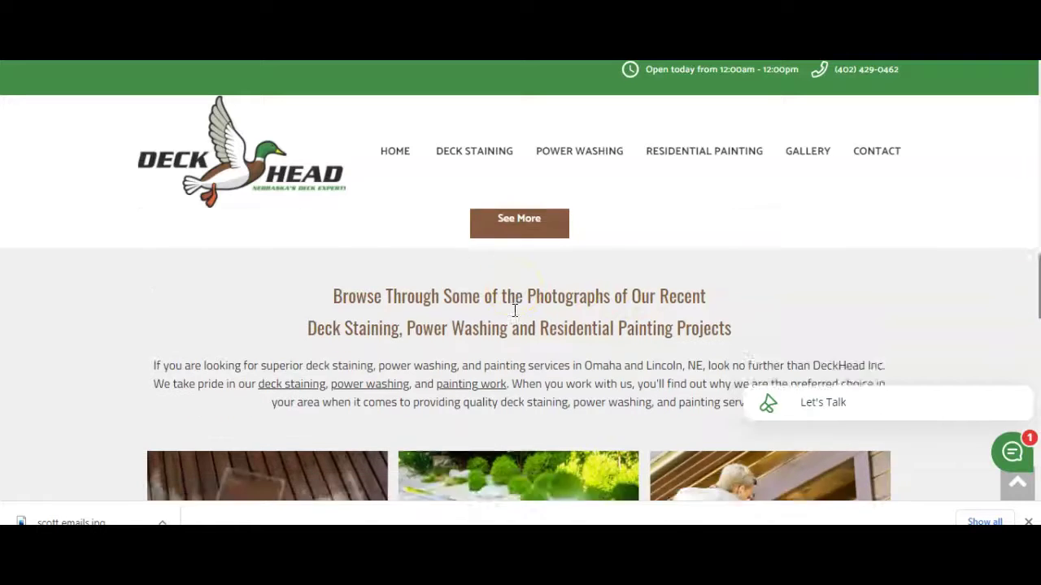
pyautogui.scroll(5, 514, 315)
pyautogui.scroll(-8, 513, 317)
pyautogui.scroll(1, 513, 317)
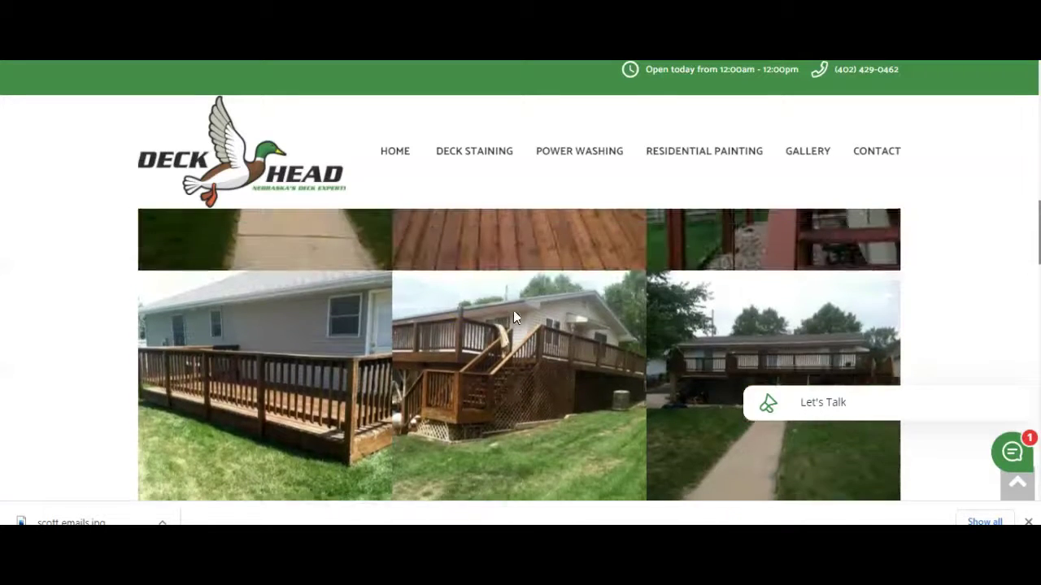
# Check the file name of the deck photo in the homepage gallery through its save dialog, without saving the image.
pyautogui.rightClick(244, 404)
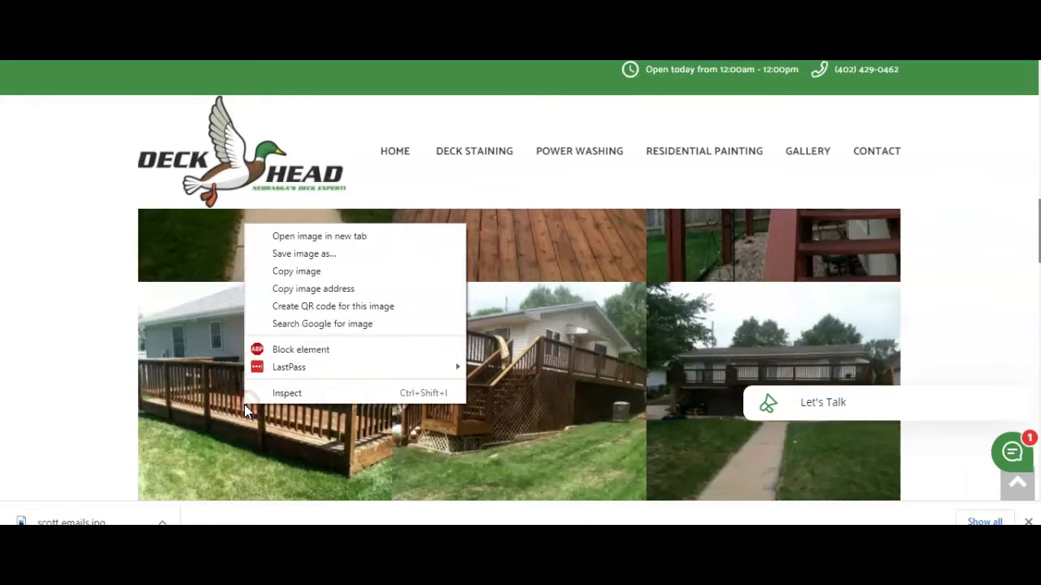
pyautogui.click(292, 258)
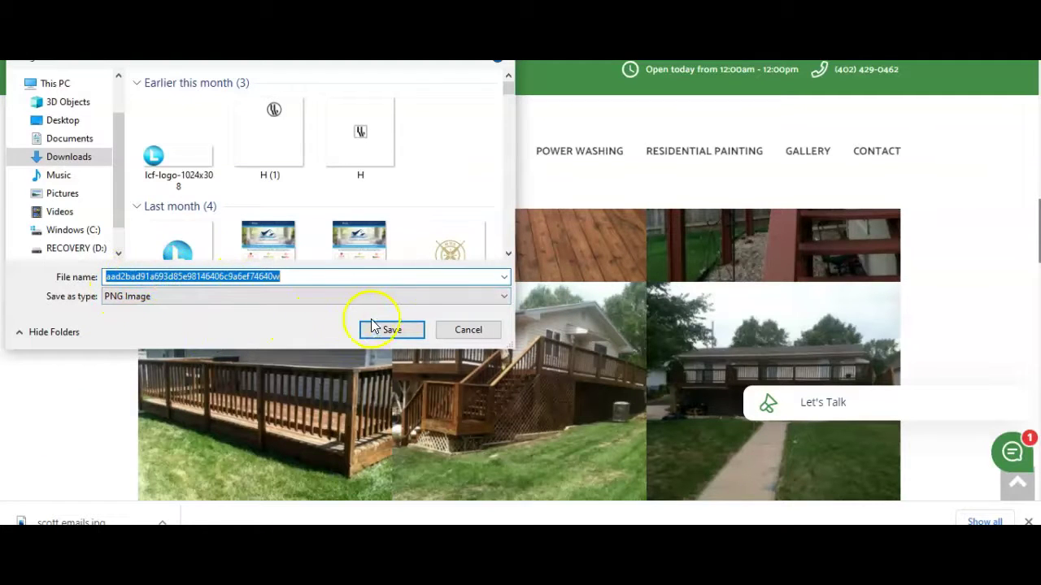
pyautogui.click(460, 330)
pyautogui.scroll(3, 342, 315)
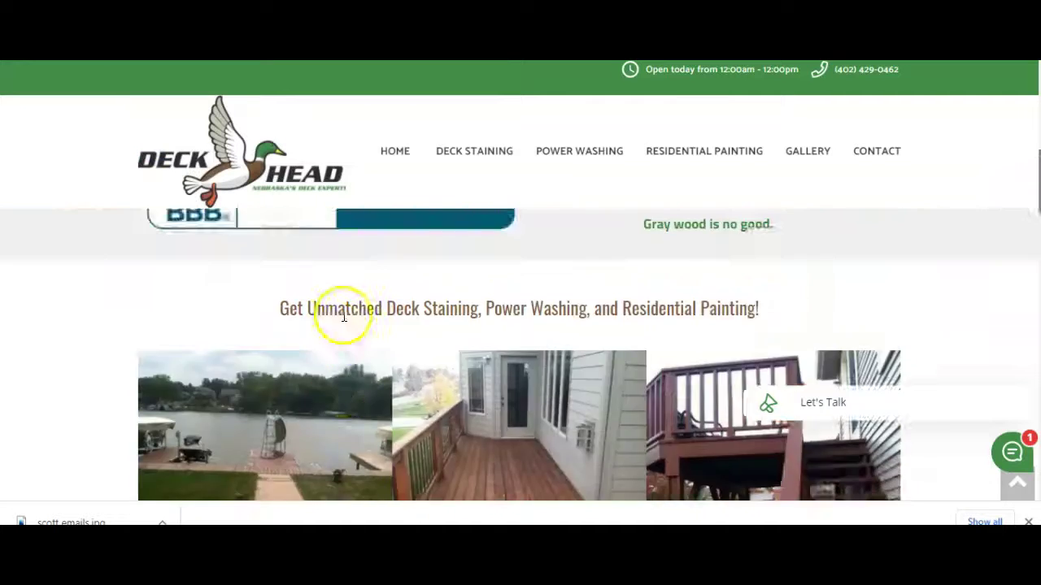
pyautogui.scroll(2, 343, 314)
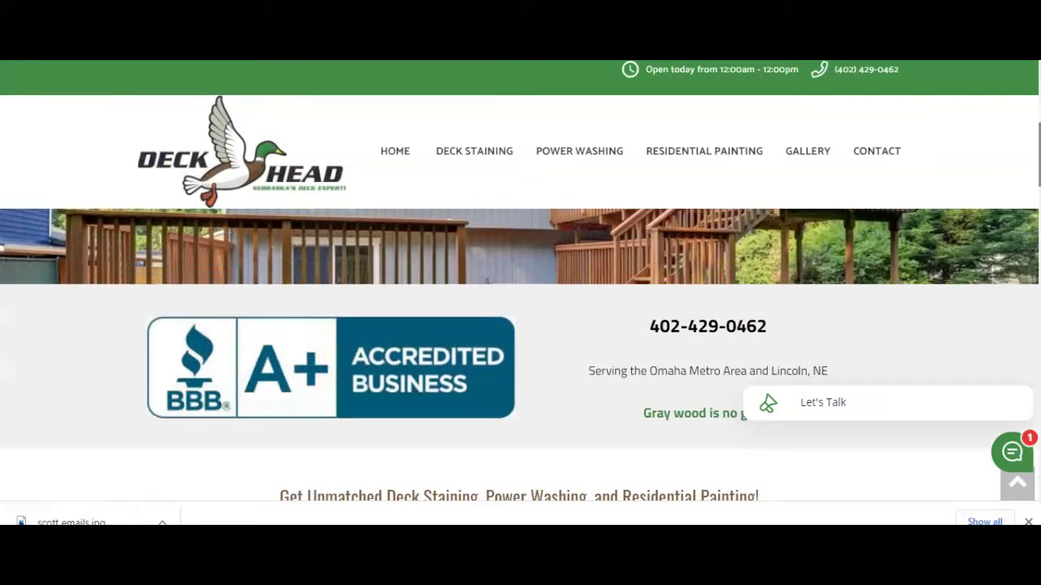
# Return to the Google results for "deck staining omaha" and examine the local map listings.
pyautogui.hotkey('alt', 'Left')
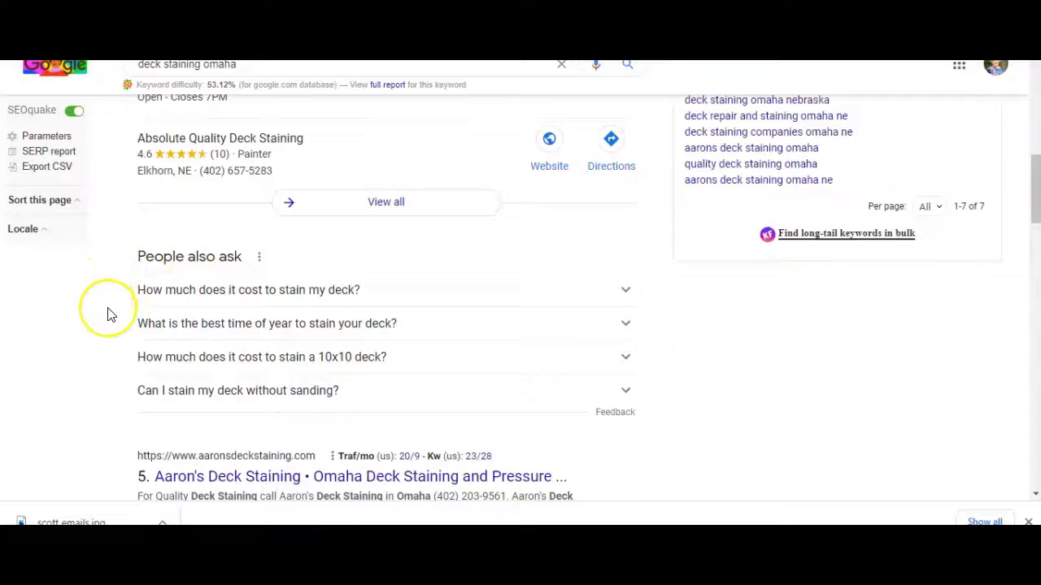
pyautogui.scroll(2, 109, 315)
pyautogui.scroll(2, 109, 315)
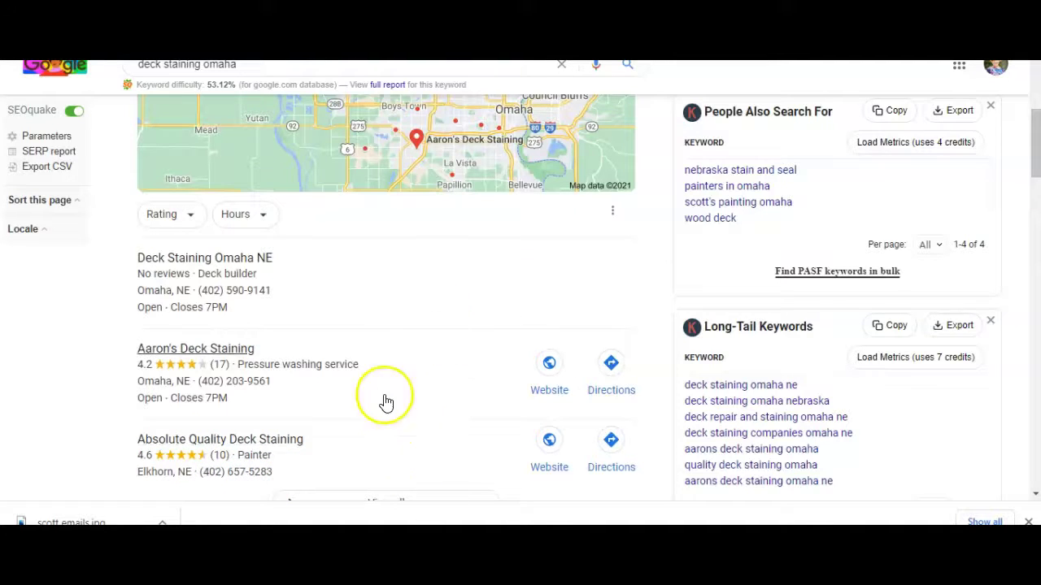
pyautogui.scroll(-1, 446, 443)
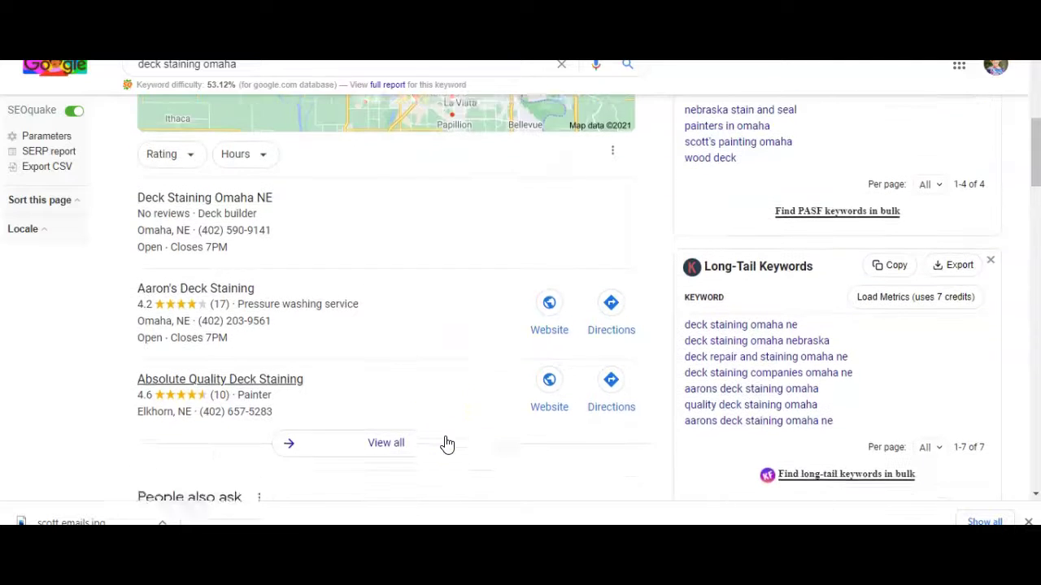
# Open the full list of local deck staining businesses, find DeckHead, Inc among them, and return to the main search results.
pyautogui.click(376, 429)
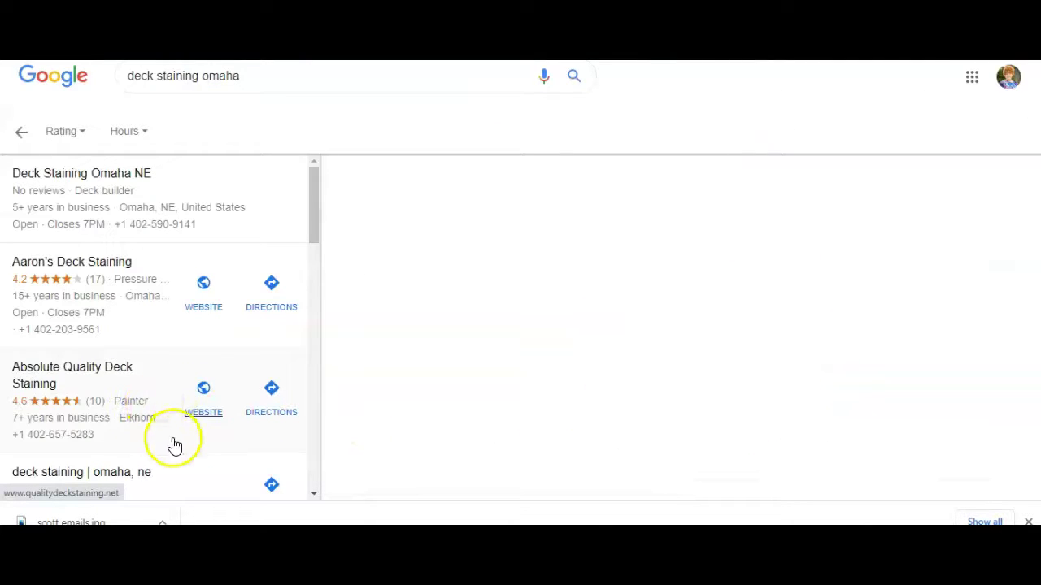
pyautogui.scroll(-5, 174, 441)
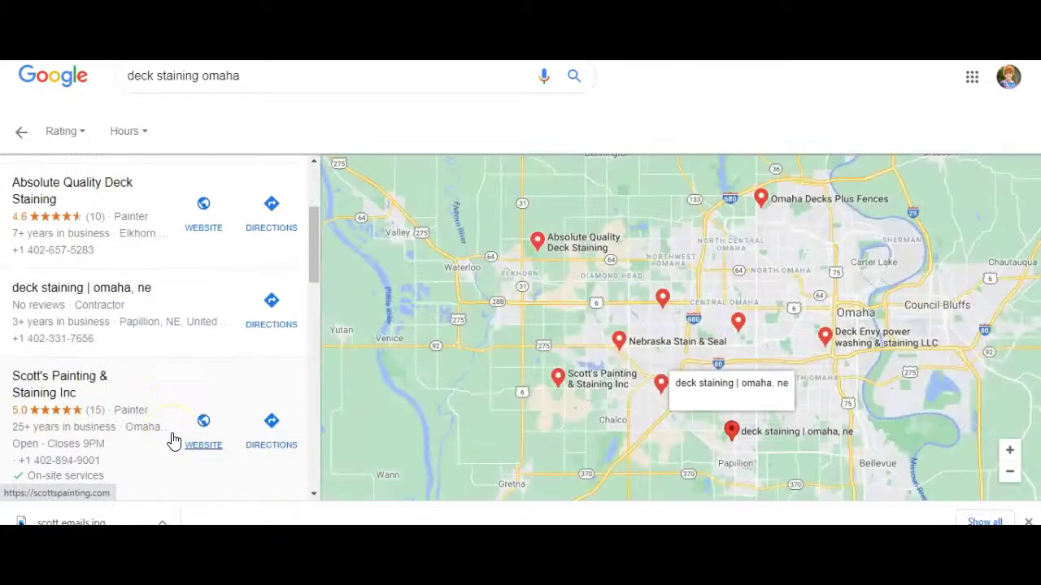
pyautogui.click(172, 436)
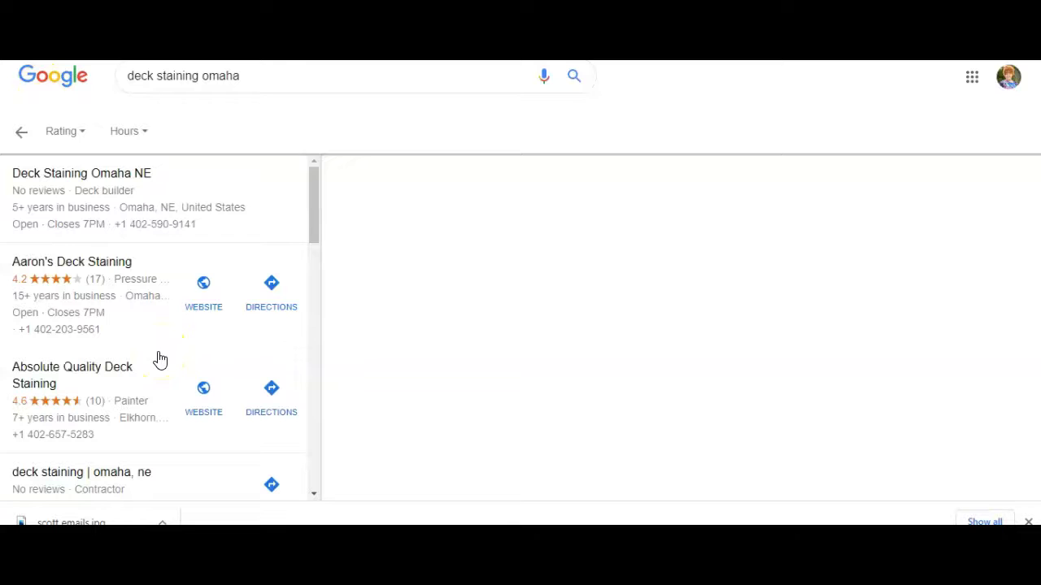
pyautogui.scroll(-4, 158, 376)
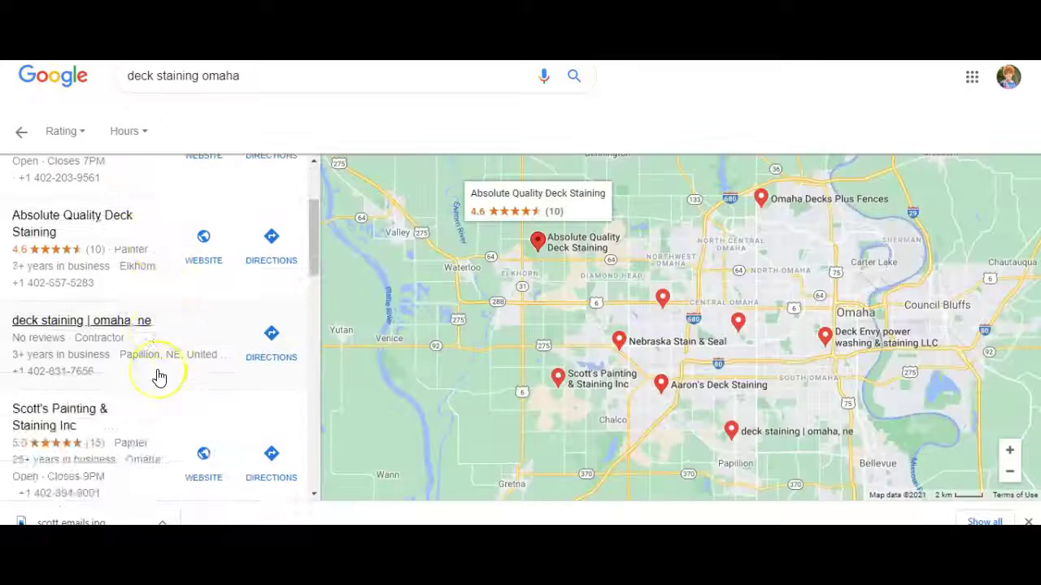
pyautogui.scroll(-10, 158, 375)
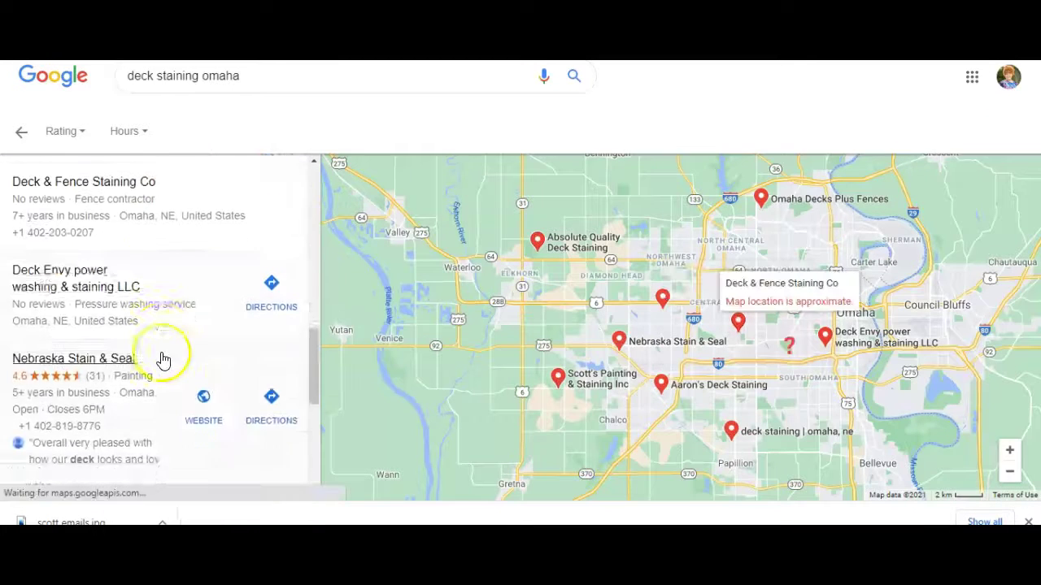
pyautogui.scroll(-1, 163, 357)
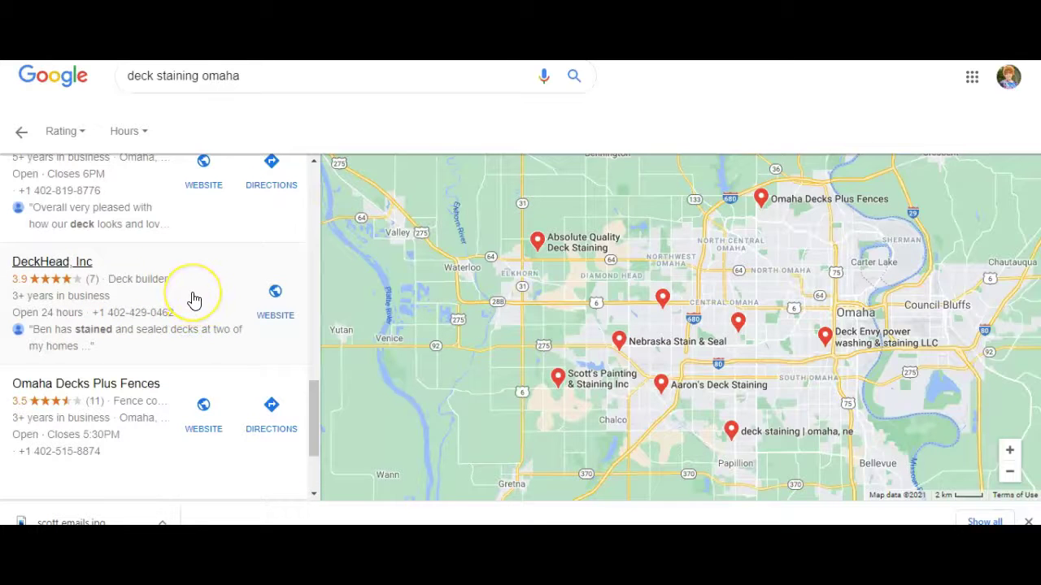
pyautogui.click(24, 134)
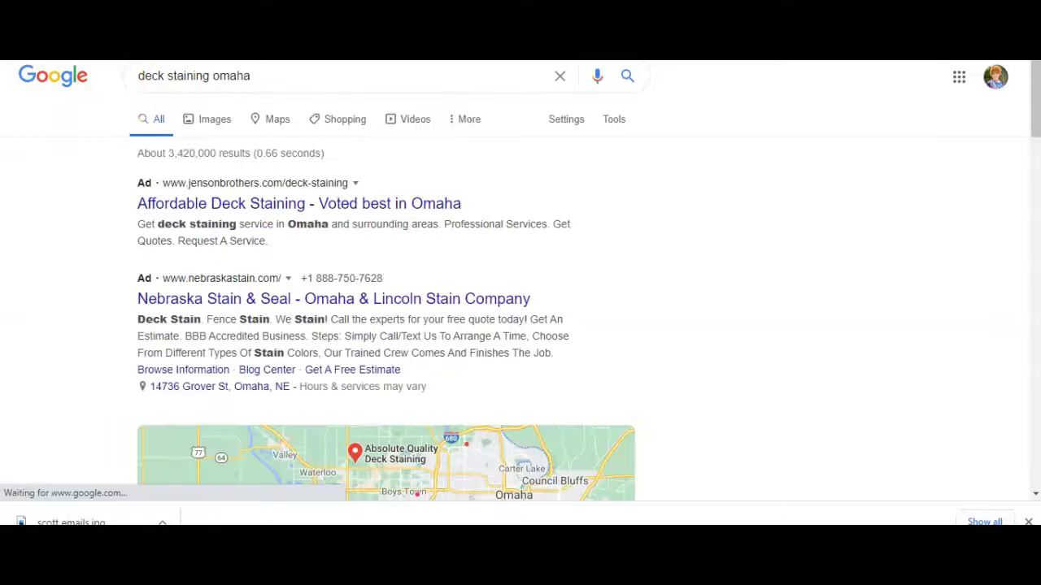
pyautogui.scroll(-6, 51, 349)
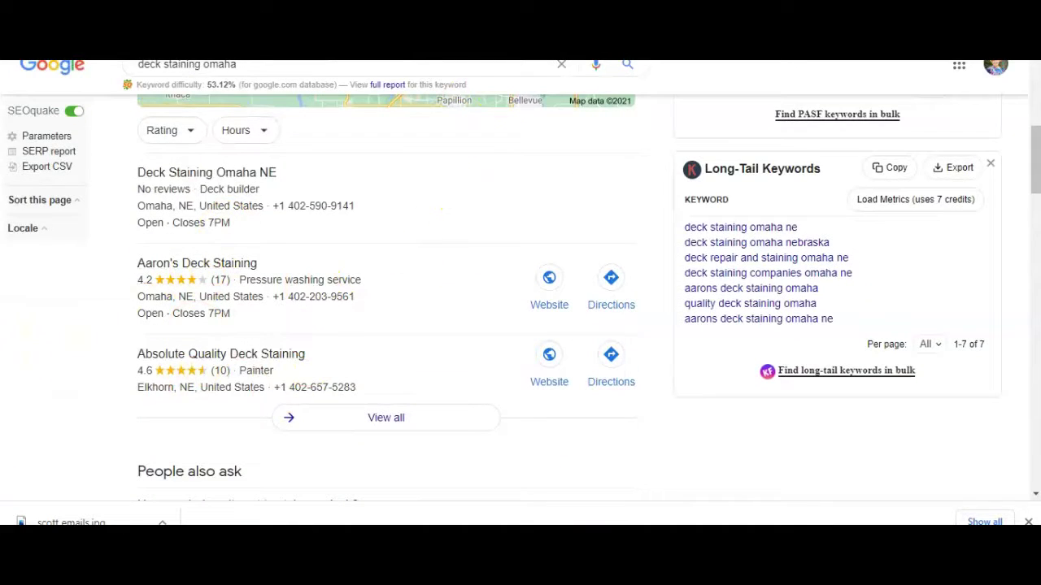
pyautogui.click(553, 57)
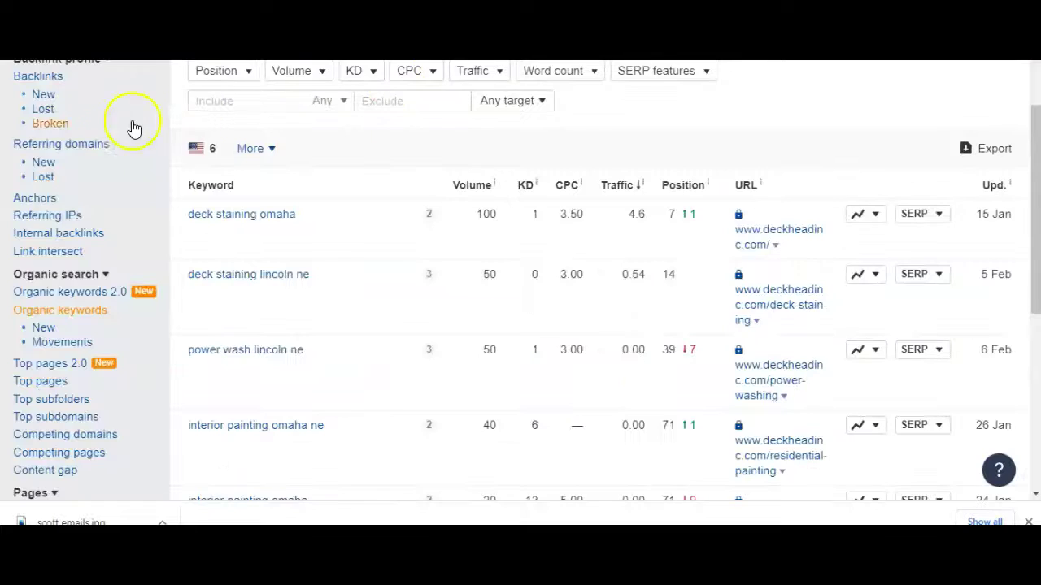
pyautogui.scroll(2, 134, 128)
pyautogui.click(39, 142)
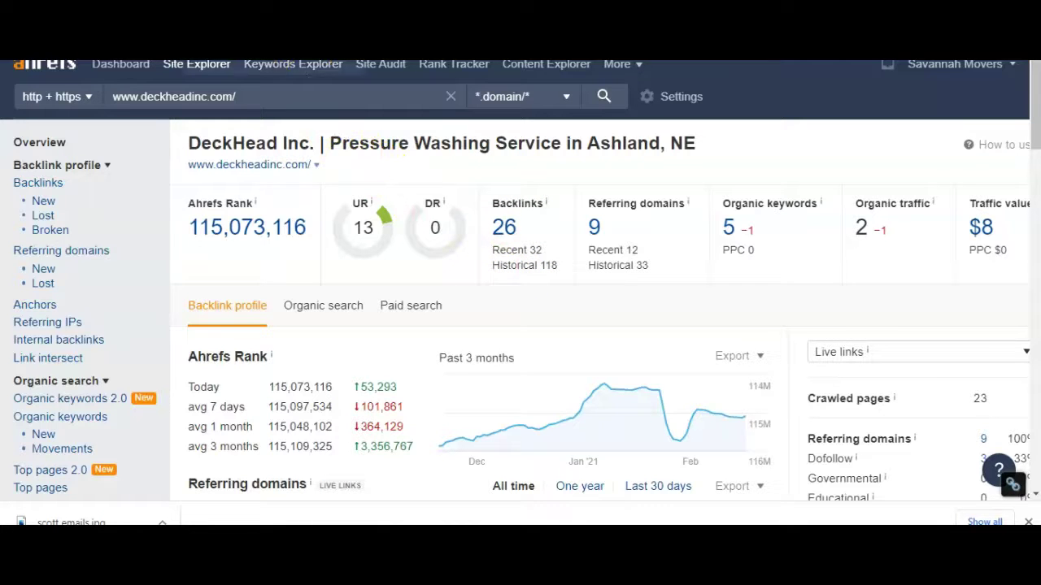
# Review the DeckHead homepage's project gallery and main banner again, and return to the Google results for "deck staining omaha".
pyautogui.hotkey('ctrl', 'Tab')
pyautogui.scroll(-3, 398, 305)
pyautogui.scroll(-2, 401, 317)
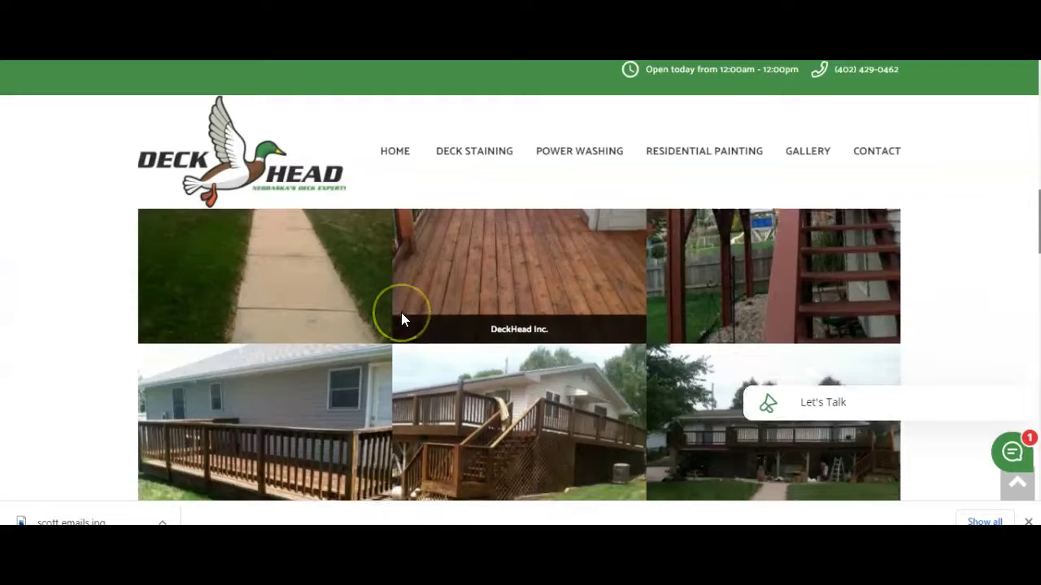
pyautogui.scroll(5, 401, 317)
pyautogui.scroll(3, 401, 317)
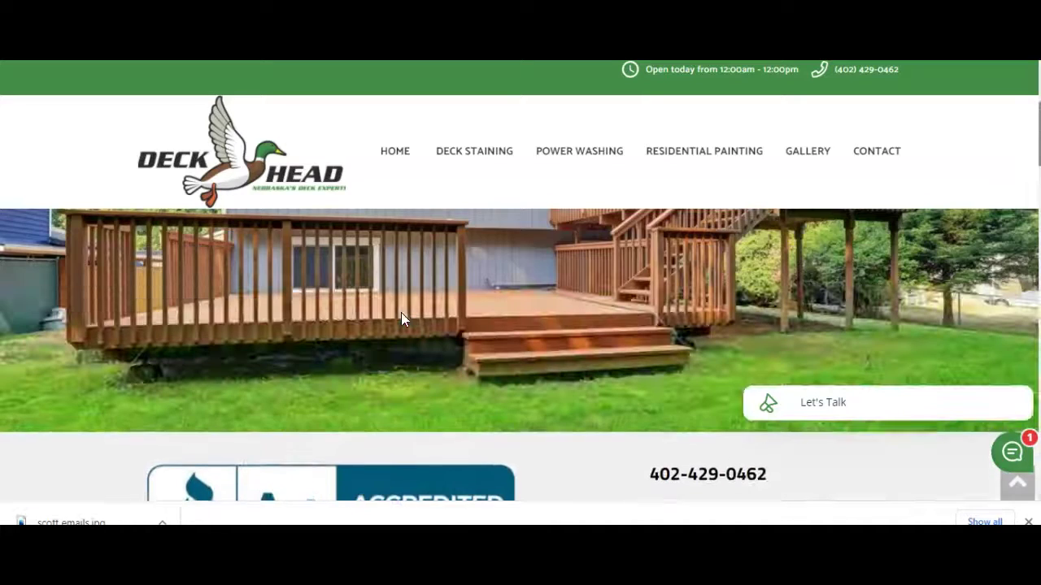
pyautogui.scroll(2, 401, 312)
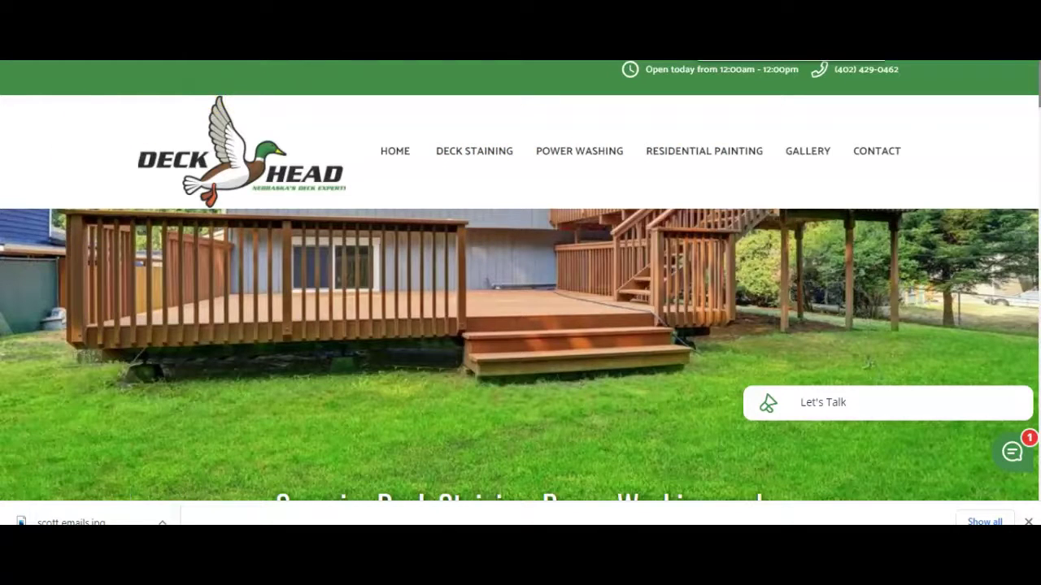
pyautogui.hotkey('alt', 'Left')
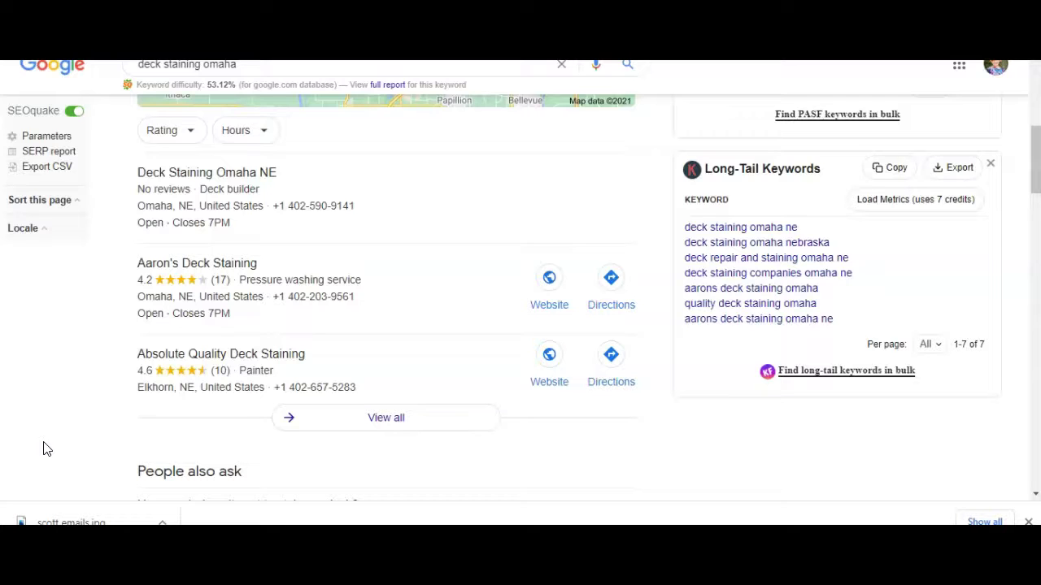
pyautogui.click(44, 452)
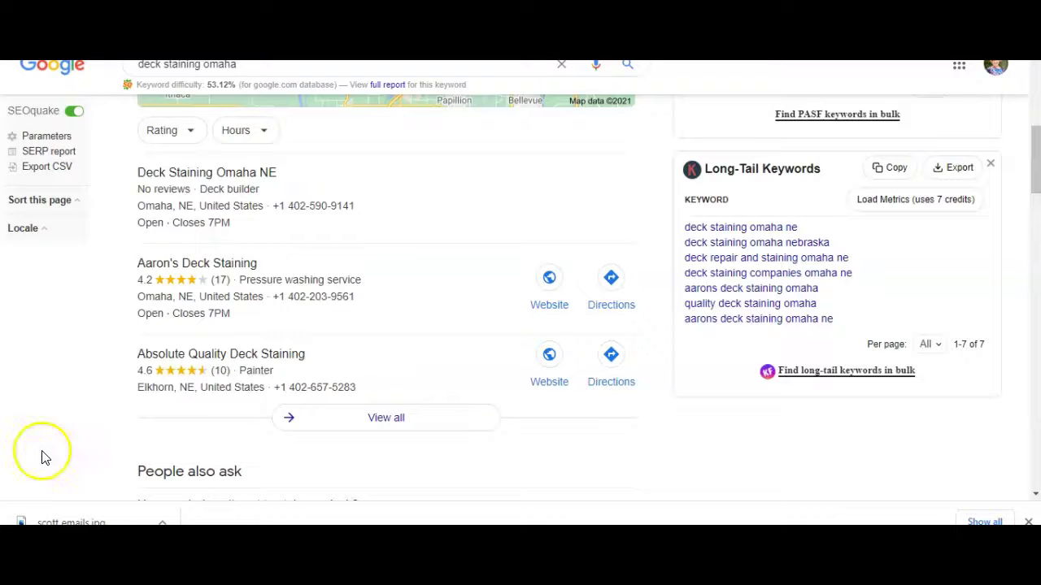